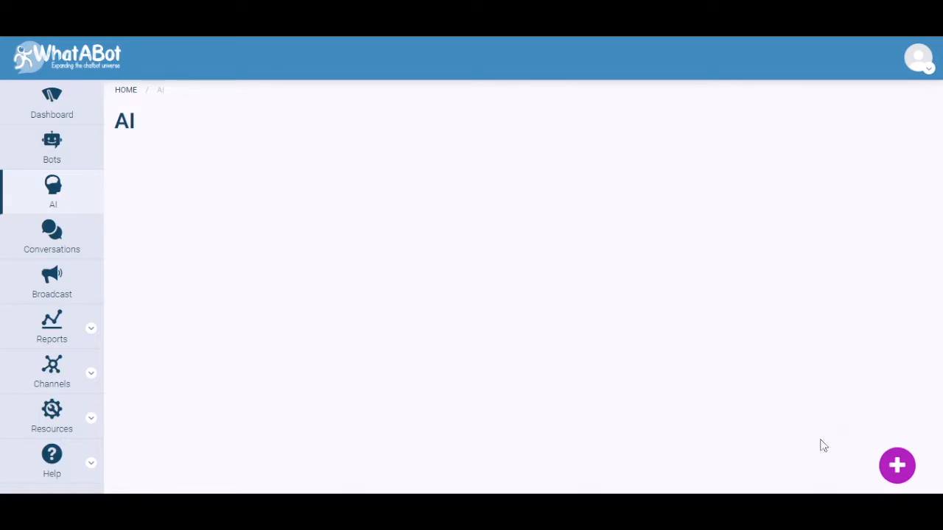
Start a new AI module named "My first AI Module" for the customer ACME Inc
left_click(899, 464)
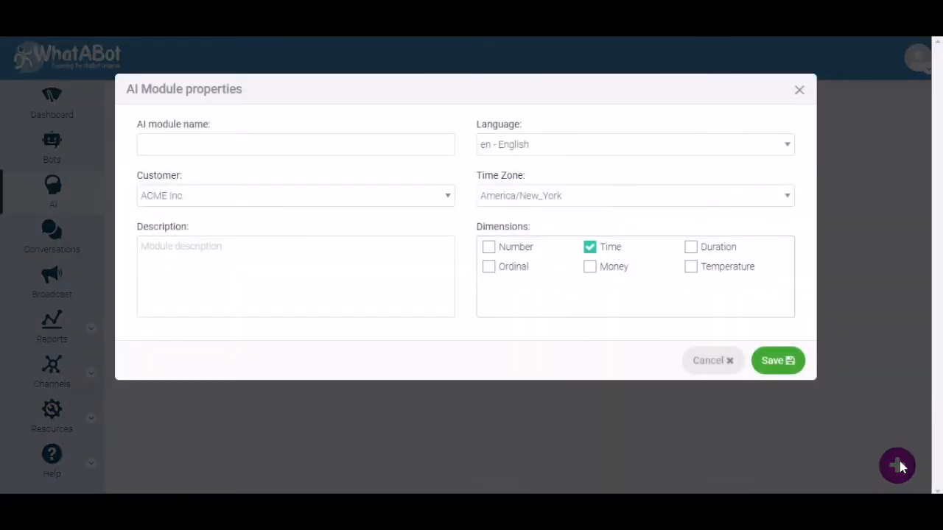
left_click(207, 145)
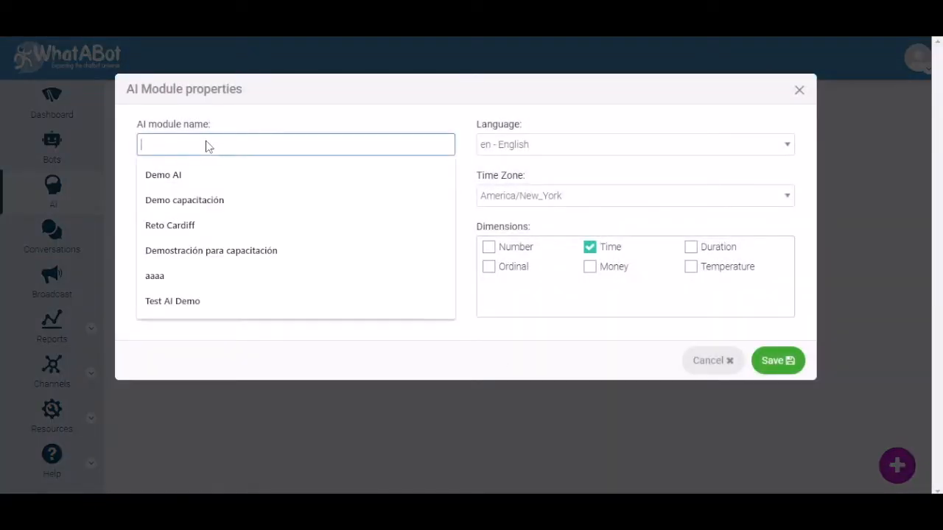
type("My first AI Module")
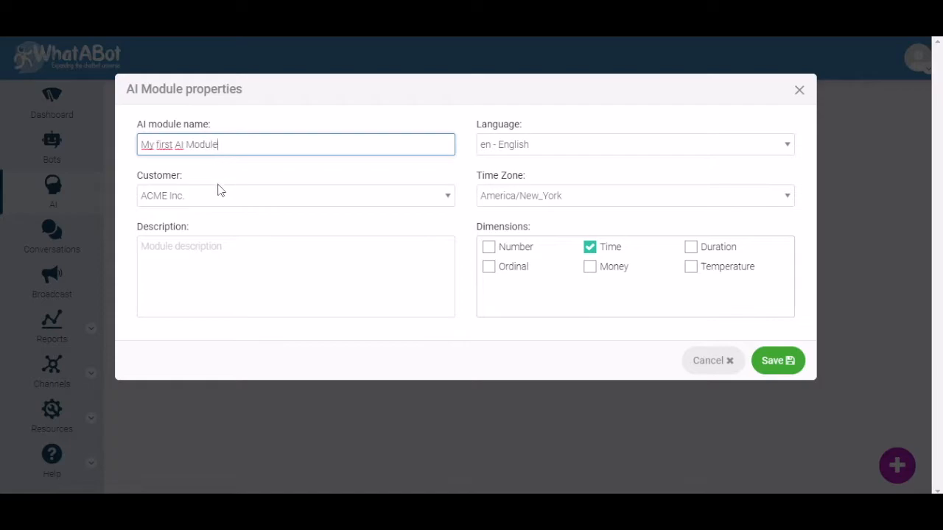
left_click(218, 196)
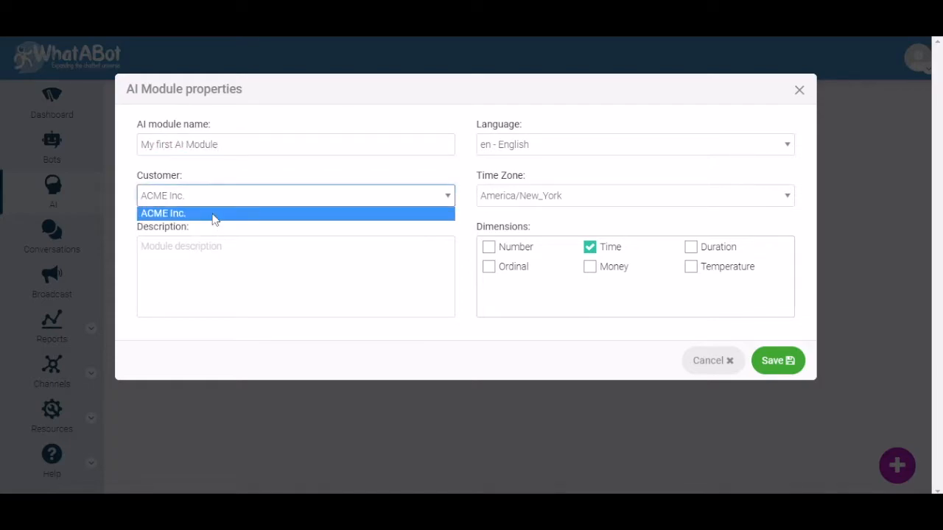
left_click(213, 214)
Describe the module as "My first Ai Module", enable the Number dimension and save it
left_click(206, 257)
type("My first Ai Module")
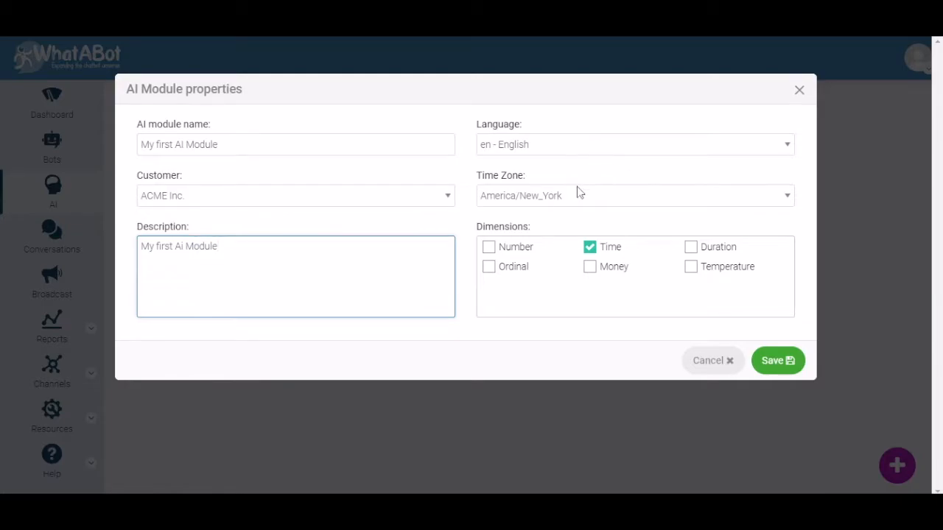
left_click(487, 249)
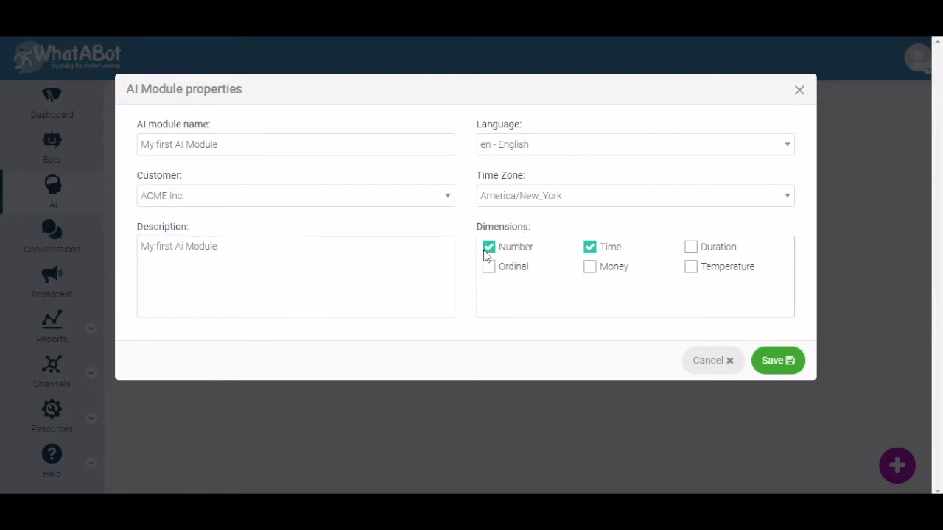
left_click(779, 366)
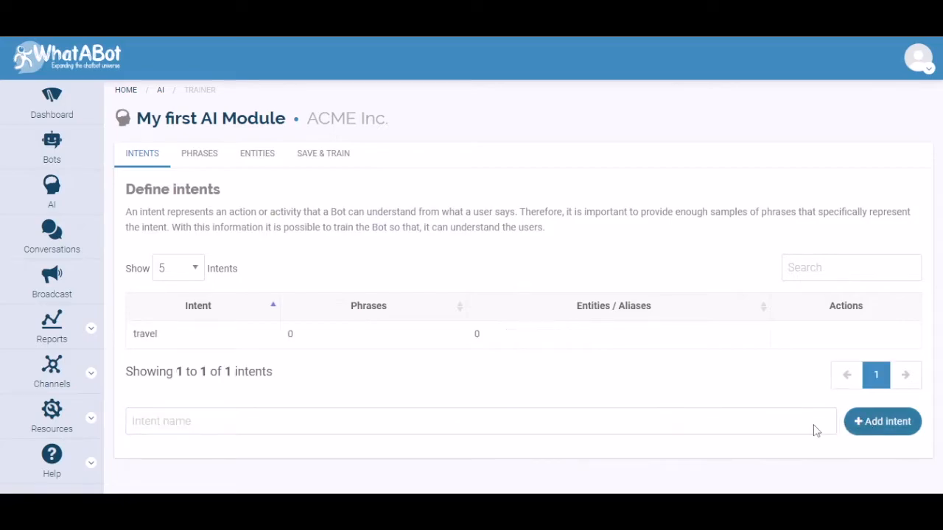
Add the intents fast_food, real_state and travel to the module
left_click(764, 424)
type("fast_food")
left_click(854, 421)
left_click(607, 459)
type("real_state")
left_click(863, 450)
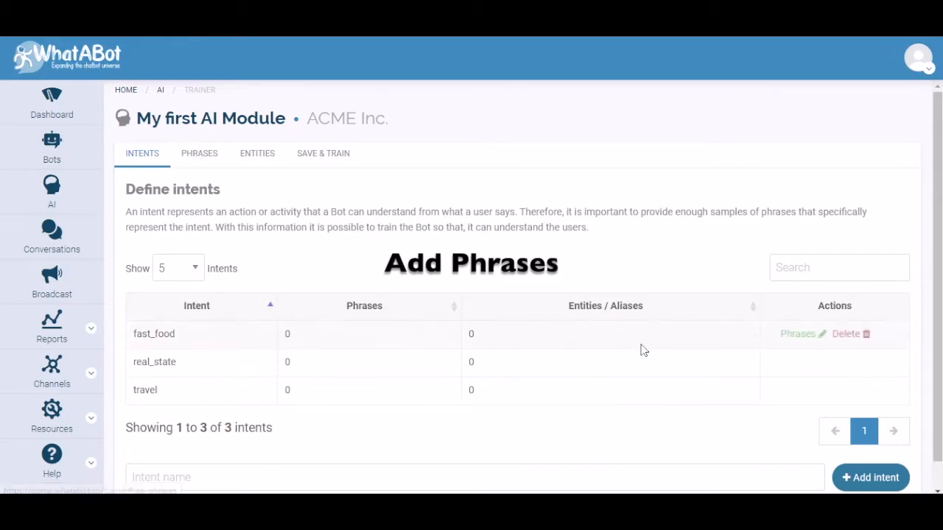
Add the phrase "I want to travel from Dallas to Madrid" to the travel intent
left_click(801, 392)
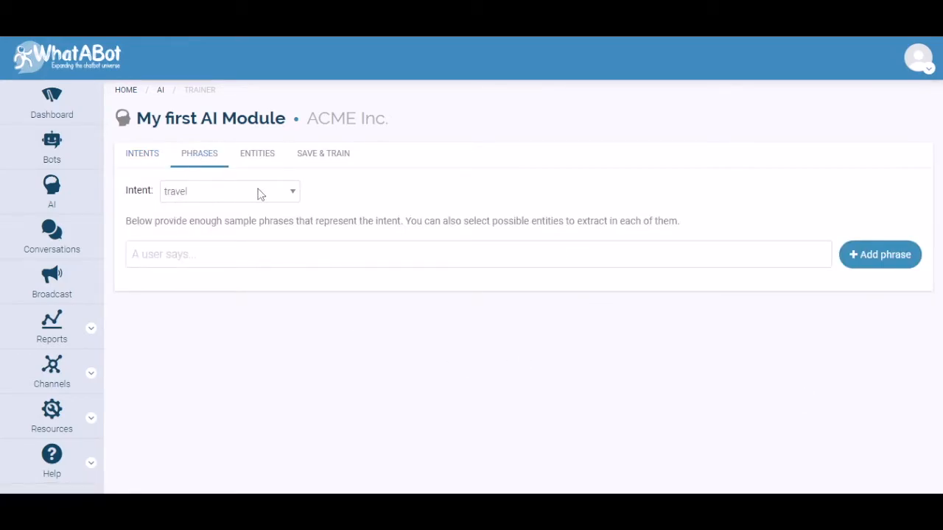
left_click(187, 258)
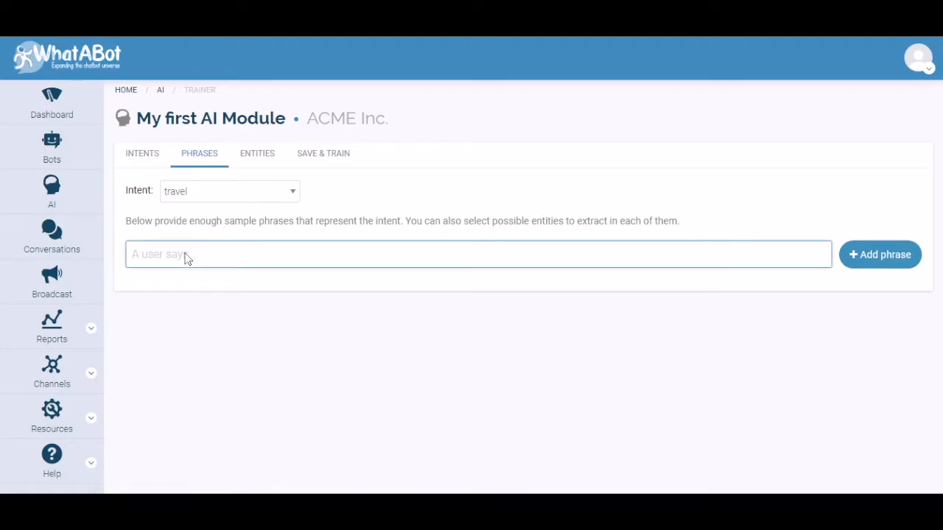
type("I want to travel from Dallas to Madrid")
left_click(877, 255)
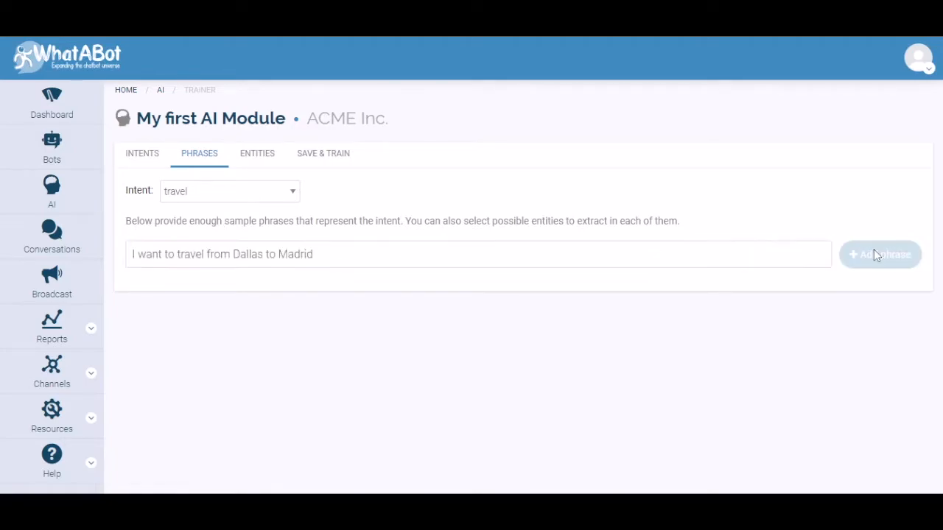
Add the travel phrases "I need a flight to NYC from London" and "I wish to buy a ticket to travel from Vancouver to Paris"
left_click(263, 258)
type("I need a flight to NYC from London")
left_click(867, 255)
left_click(219, 251)
type("I wish to buy a ticket to travel from Vancouver to Paris")
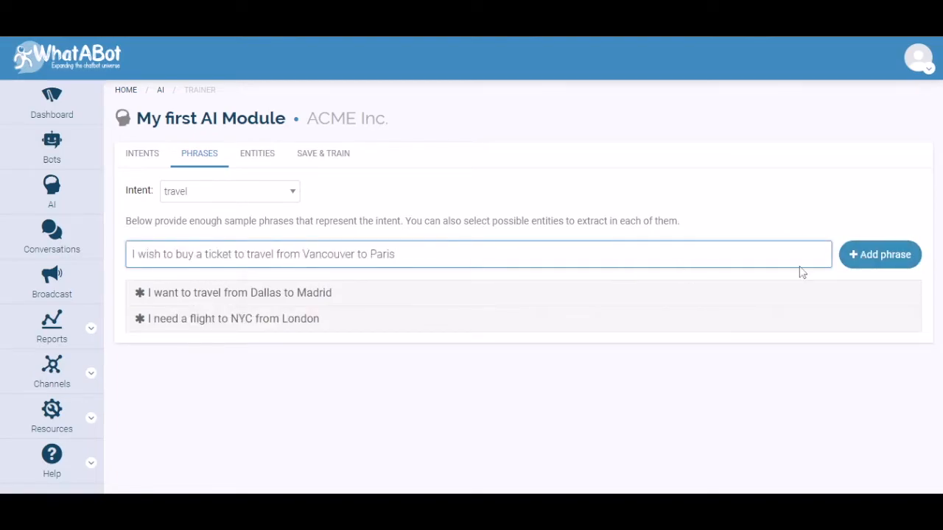
left_click(872, 255)
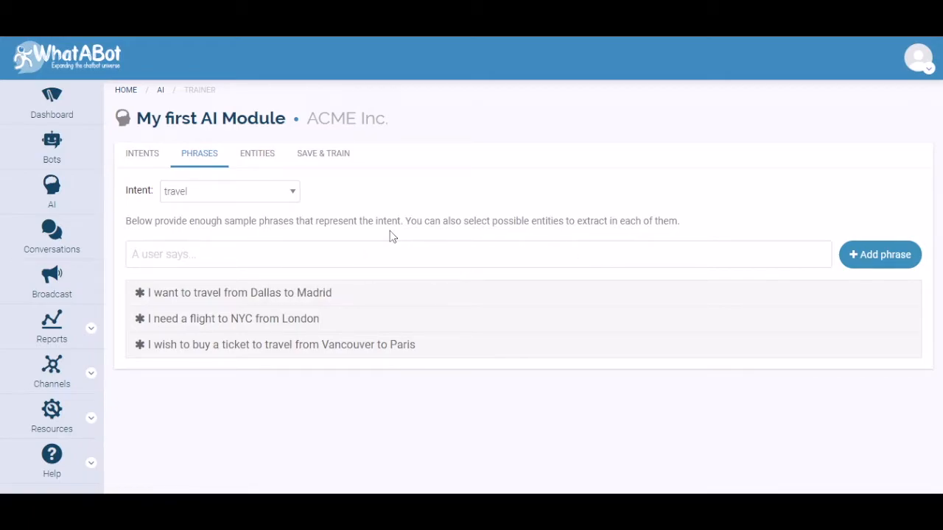
Add an entity named city to the AI module
left_click(263, 155)
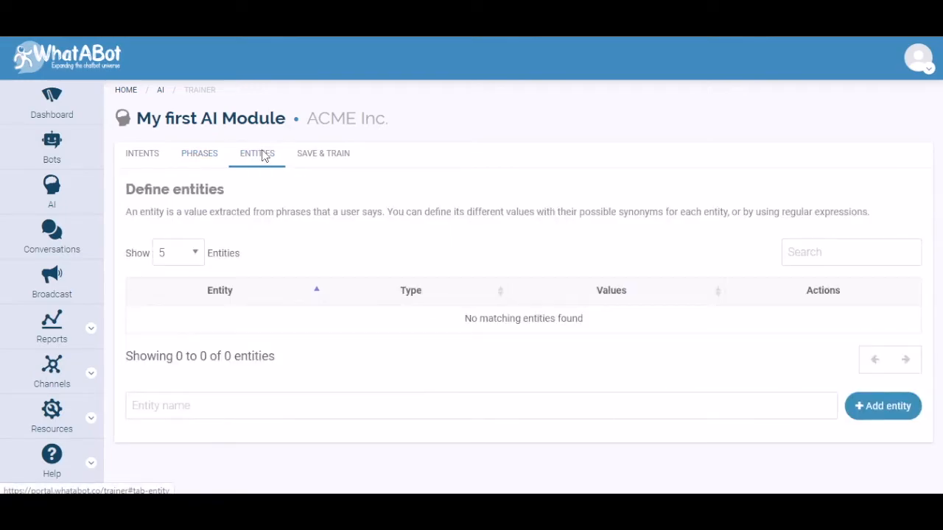
left_click(213, 413)
type("city")
left_click(858, 406)
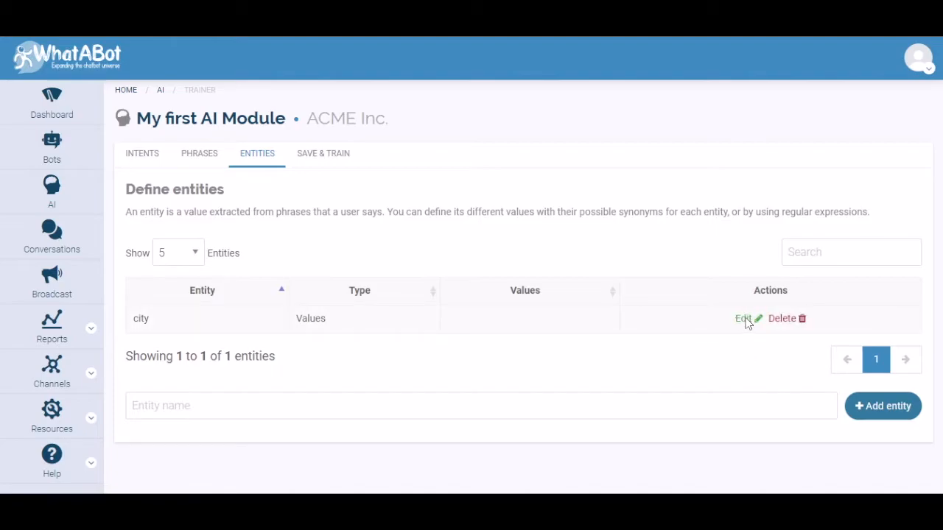
Give the city entity the values Miami, Barcelona, Tokio and New York, with NYC and NY as synonyms of New York
left_click(742, 319)
left_click(330, 272)
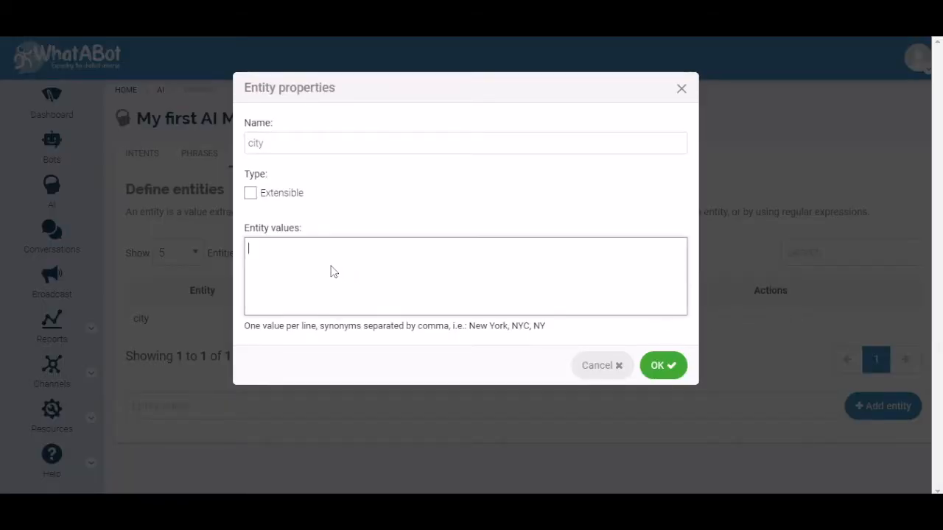
type("Miami")
key("Return")
type("Barcelona")
key("Return")
type("Tokio")
key("Return")
type("New York, NYC, NY")
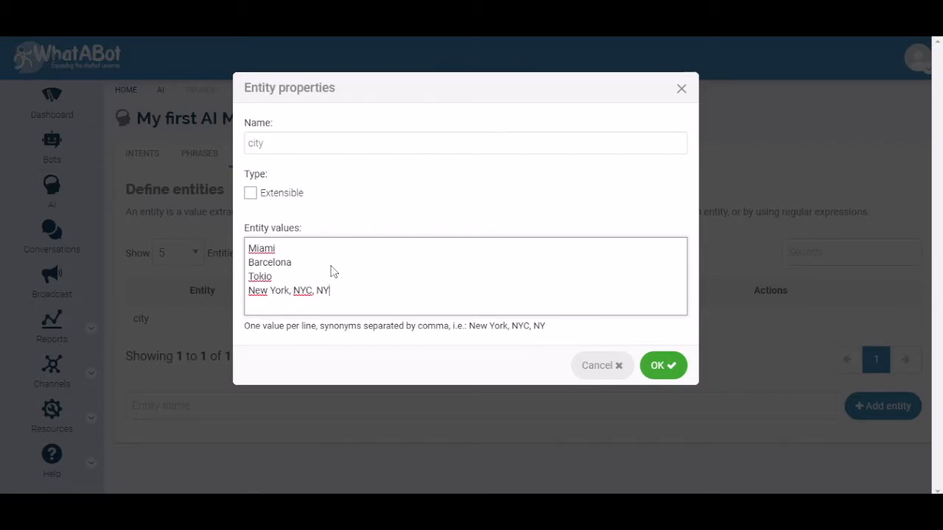
left_click(662, 365)
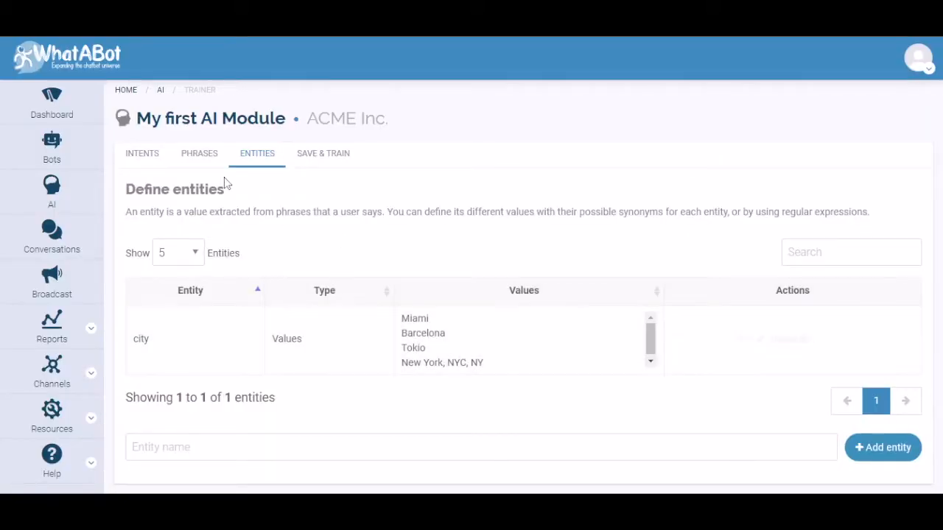
In the phrase about travelling from Dallas to Madrid, assign Dallas the city entity with the alias origin
left_click(208, 159)
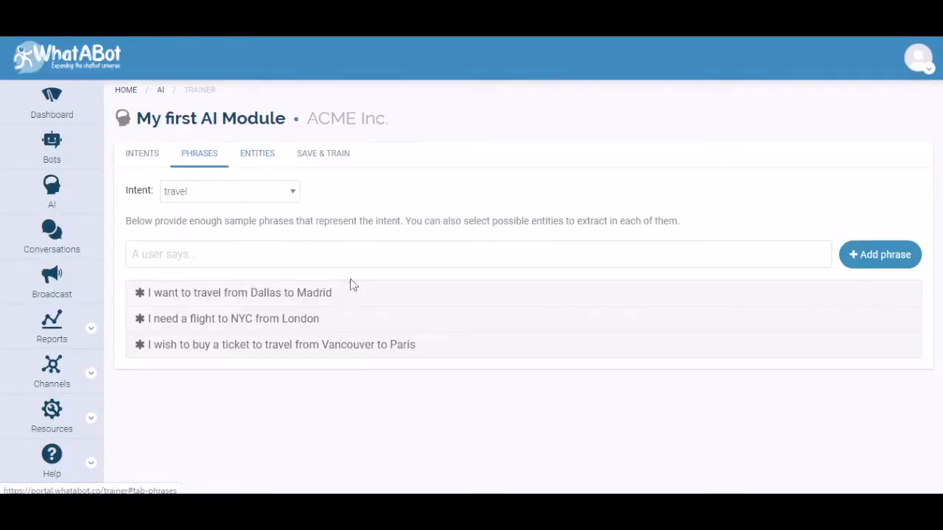
left_click(377, 295)
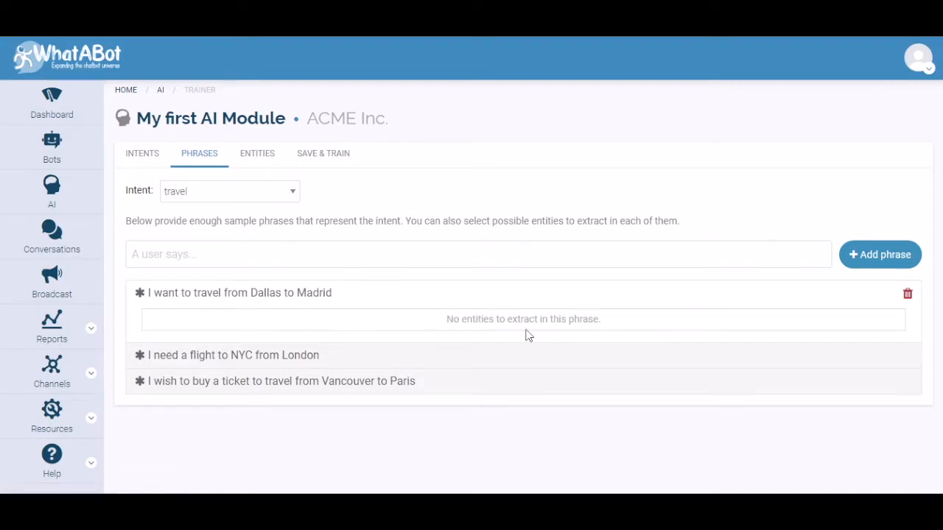
double_click(243, 294)
double_click(273, 294)
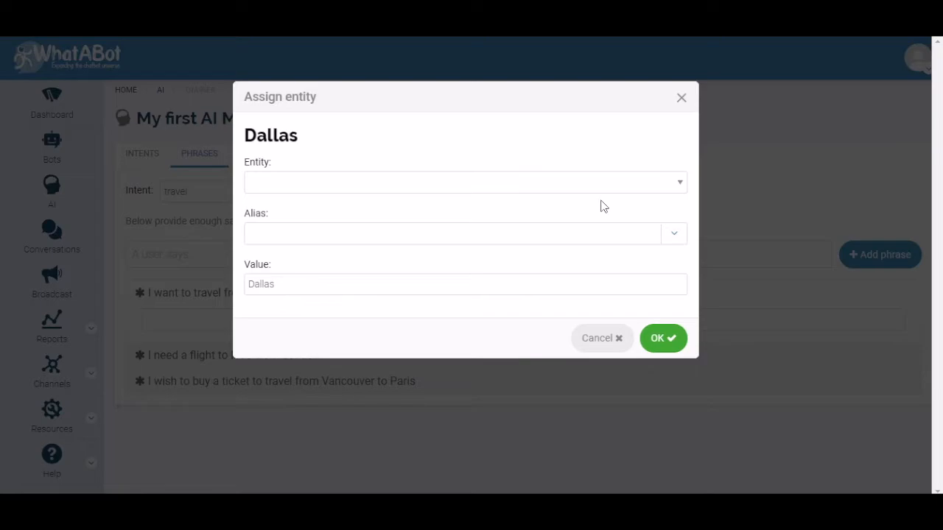
left_click(671, 185)
left_click(603, 200)
left_click(371, 238)
type("origin")
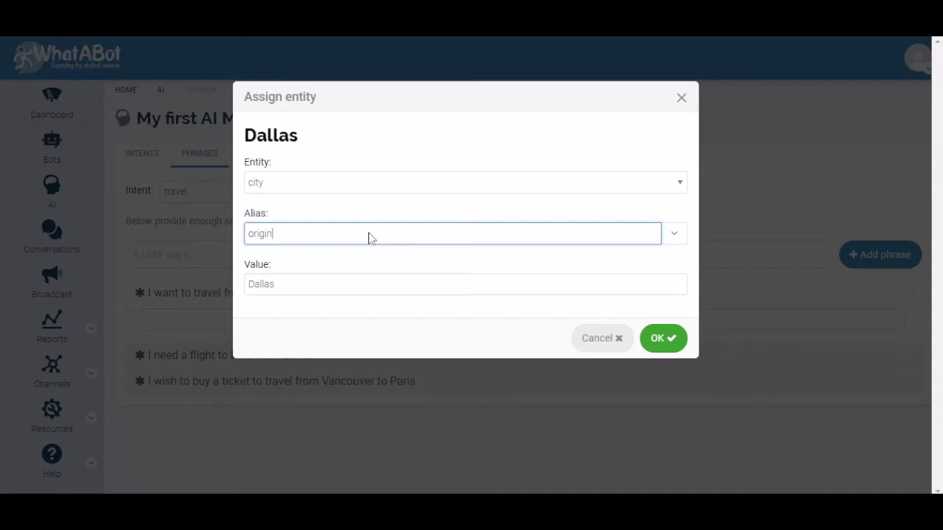
left_click(660, 338)
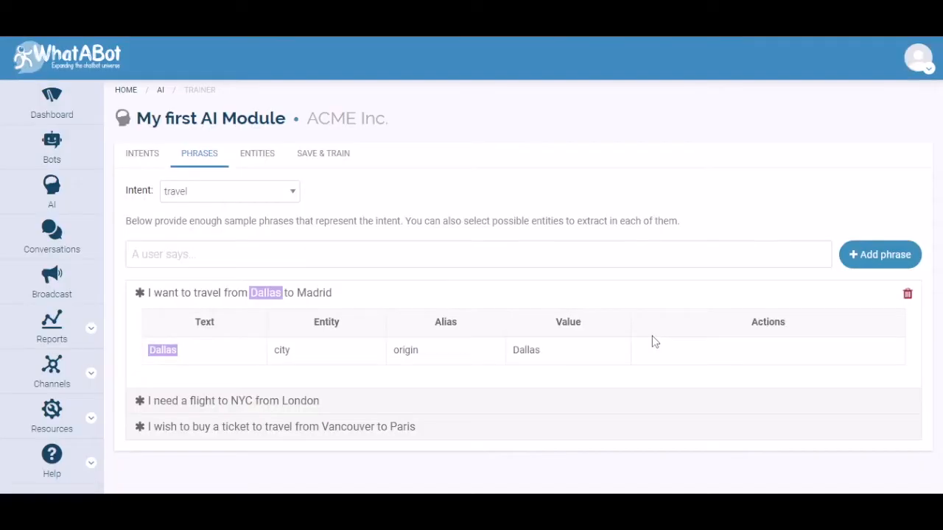
Assign Madrid in the same phrase the city entity with the alias destination
double_click(324, 295)
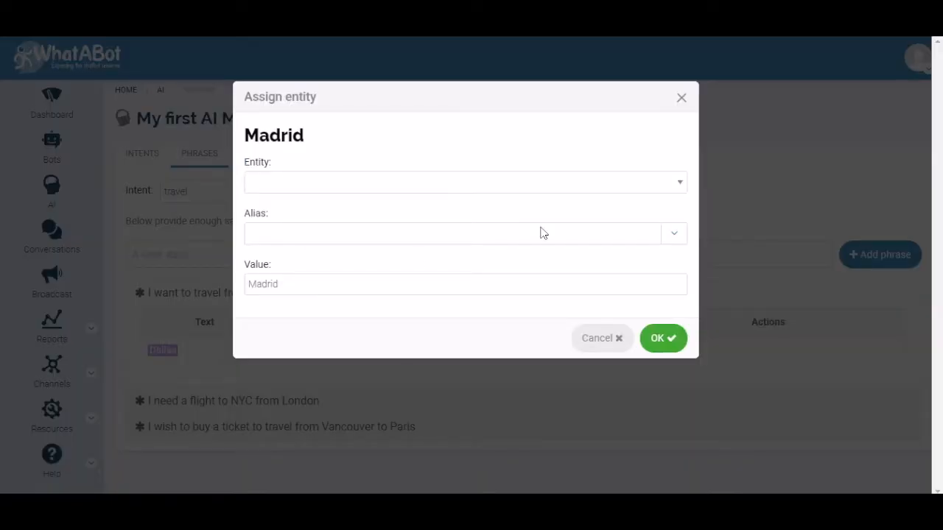
left_click(684, 184)
left_click(492, 202)
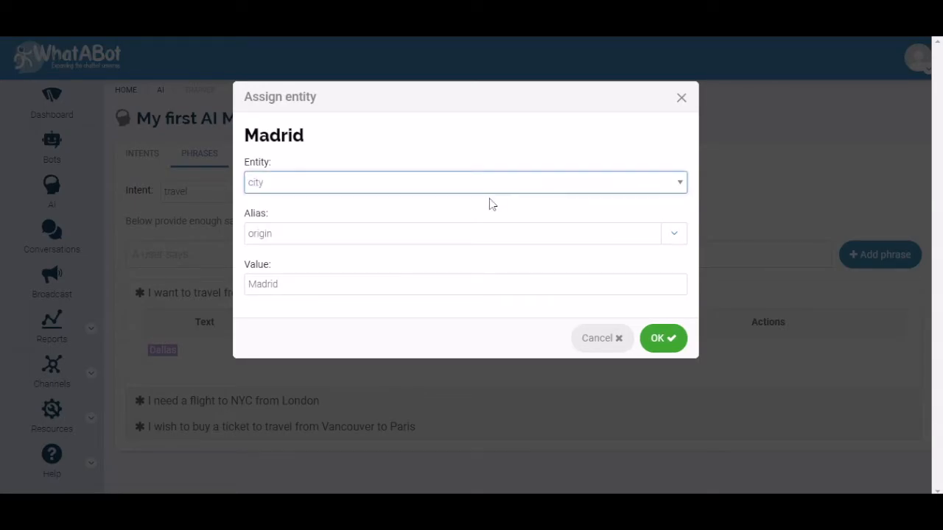
left_click(395, 233)
key("ctrl+a")
type("destination")
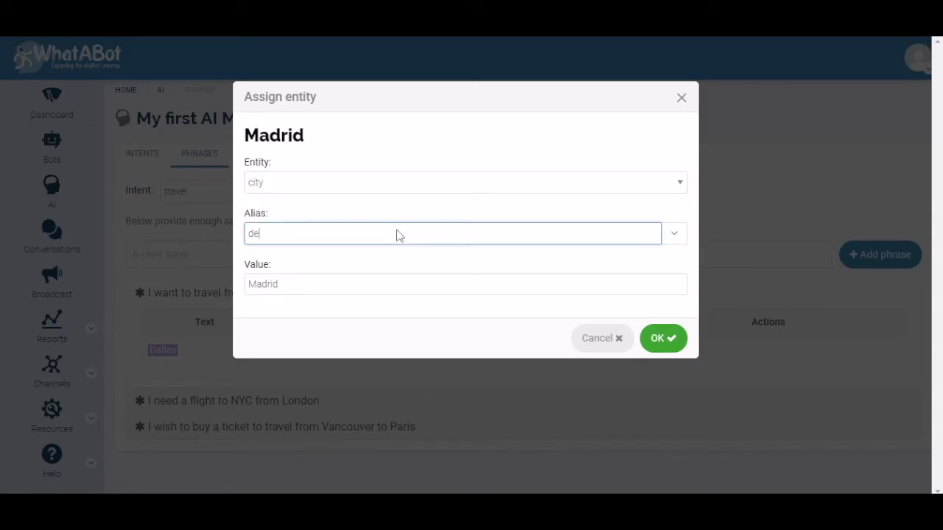
left_click(663, 340)
In the flight phrase, assign NYC the city entity with the alias destination and the value New York
left_click(389, 327)
double_click(241, 319)
left_click(678, 185)
left_click(600, 200)
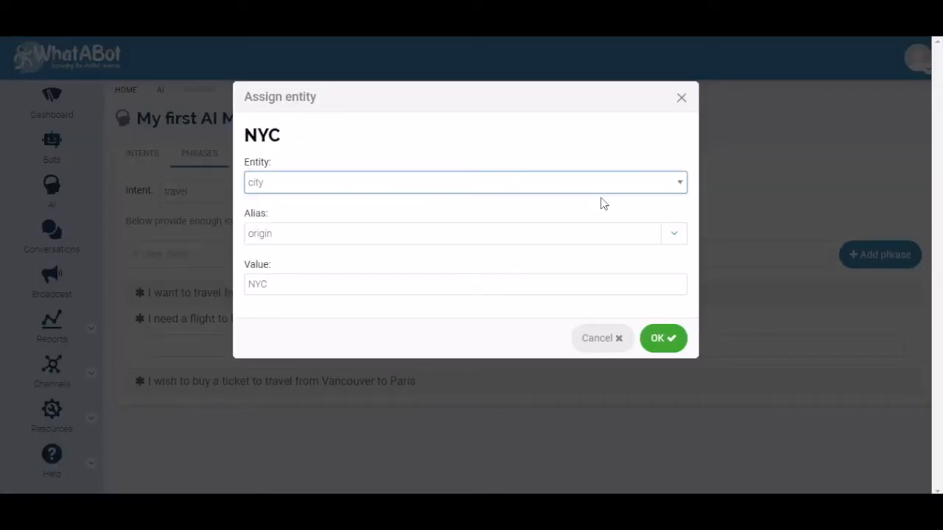
left_click(673, 234)
left_click(317, 257)
double_click(280, 286)
type("New York")
left_click(658, 338)
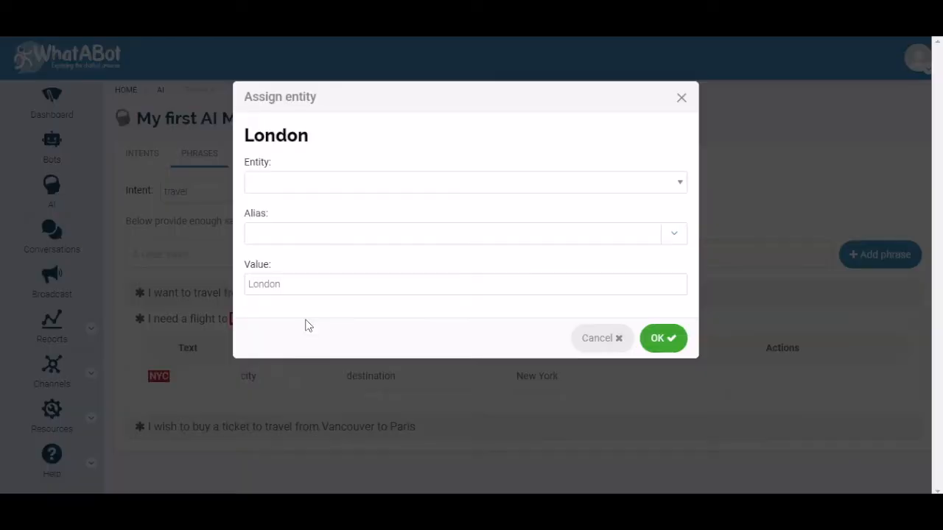
Assign London in the flight phrase the city entity with the alias origin
left_click(685, 184)
left_click(620, 201)
left_click(663, 338)
In the ticket phrase, assign Vancouver the city entity with the alias origin
left_click(450, 346)
double_click(347, 346)
left_click(633, 182)
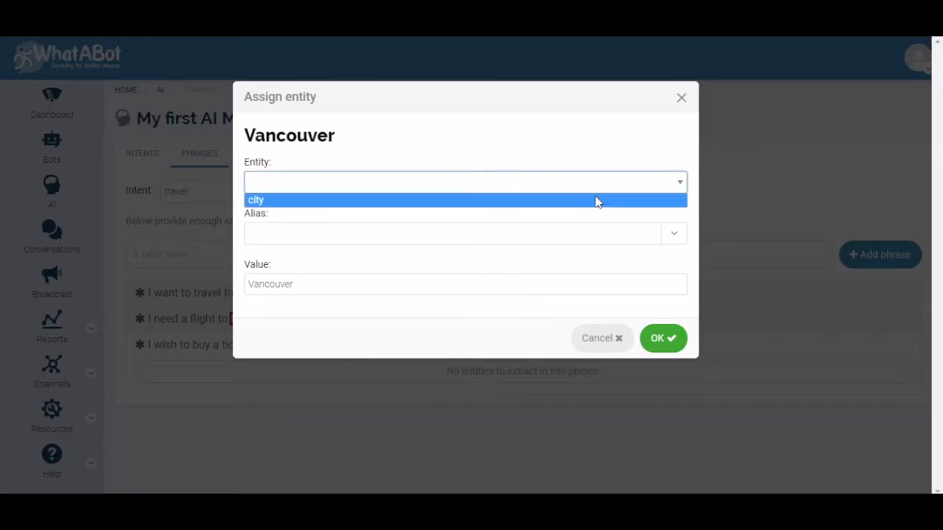
left_click(594, 199)
left_click(662, 338)
Assign Paris in the ticket phrase the city entity with the alias destination
double_click(399, 345)
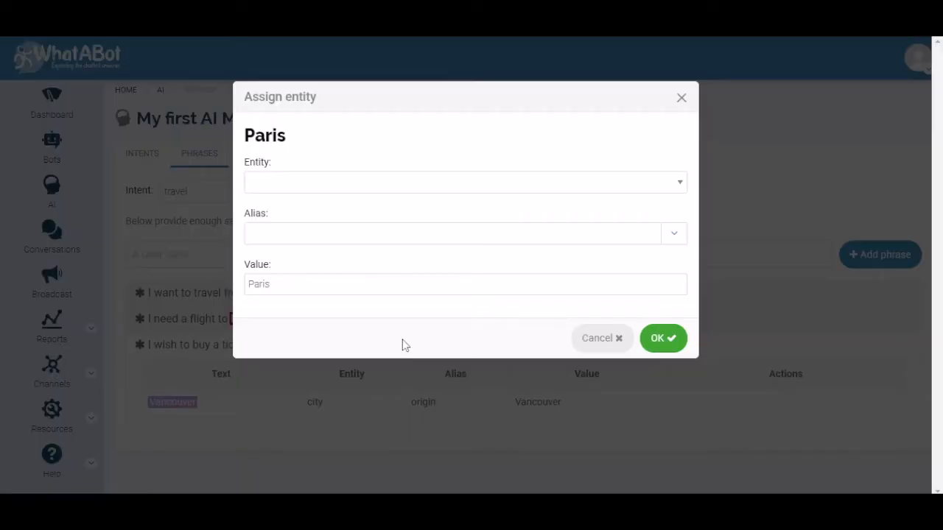
left_click(681, 188)
left_click(598, 199)
left_click(665, 234)
left_click(575, 254)
left_click(660, 333)
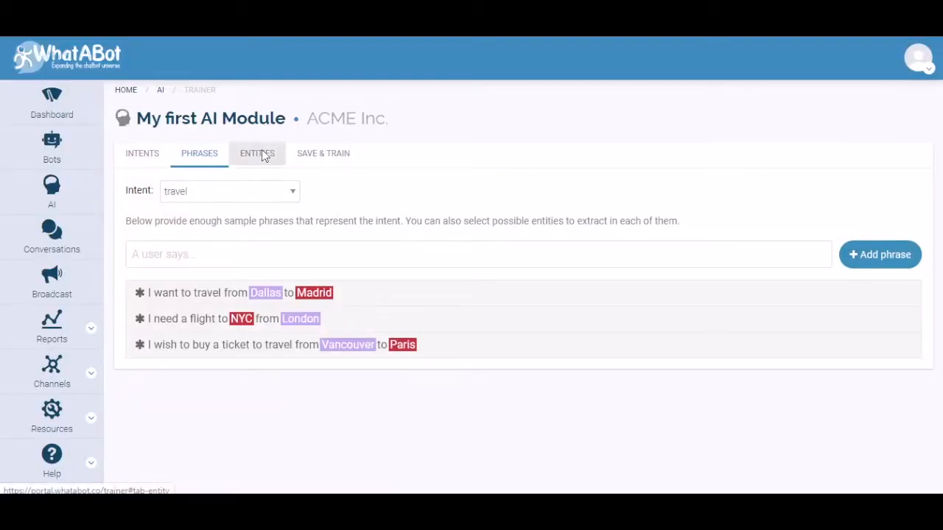
Add a second entity named food to the AI module
left_click(261, 155)
left_click(219, 450)
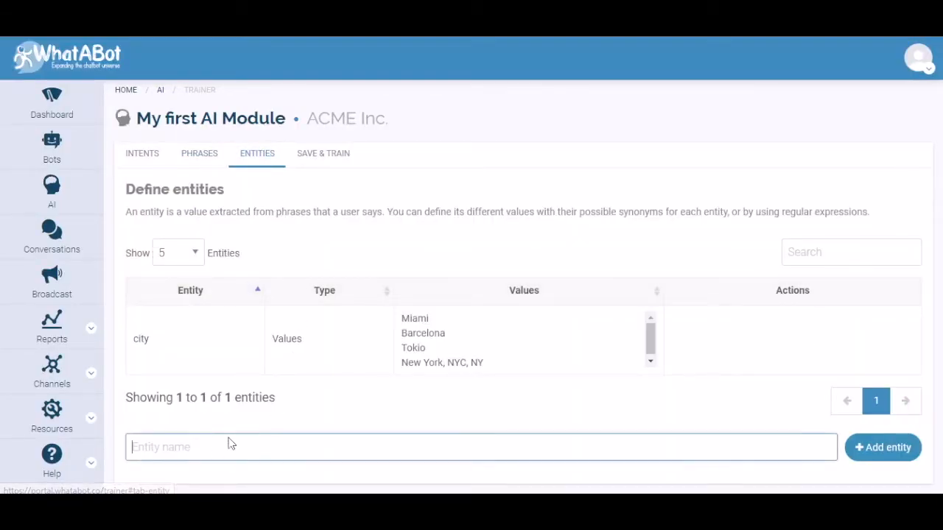
type("food")
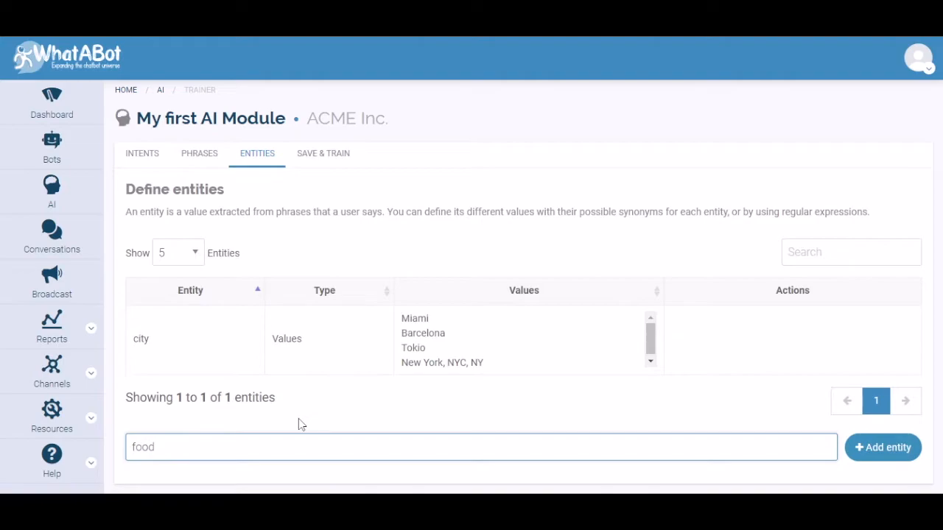
left_click(860, 447)
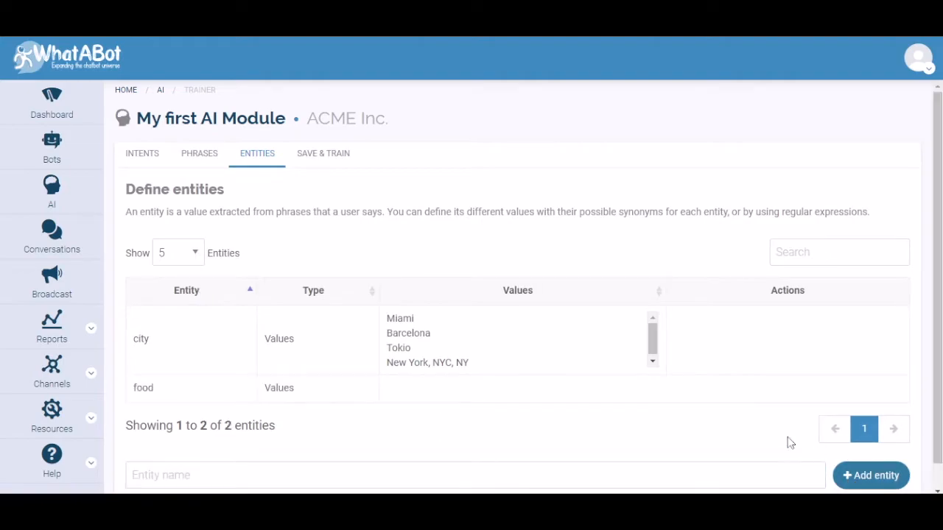
Give the food entity the values Hamburger, Pizza, Hot dog with the synonym dog, and Chicken
left_click(762, 389)
left_click(342, 286)
type("Hamburger Pizza Hot dog, dog Chicken")
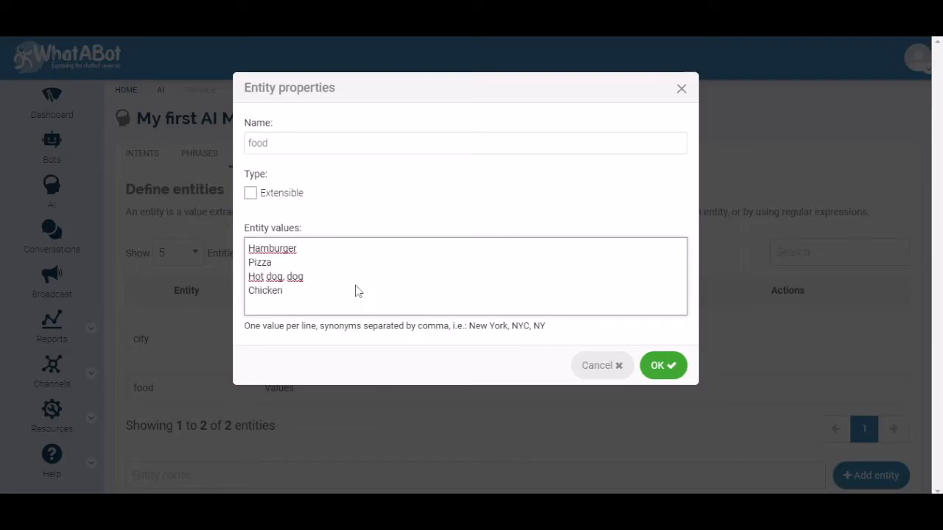
left_click(661, 366)
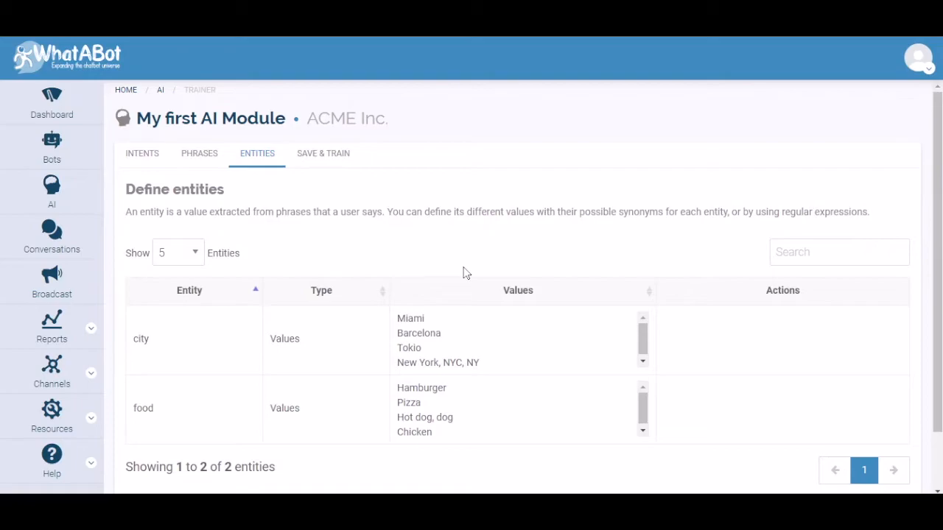
Add the sample phrase "I want to buy a hamburger" to the fast_food intent and check its entity assignment
left_click(145, 154)
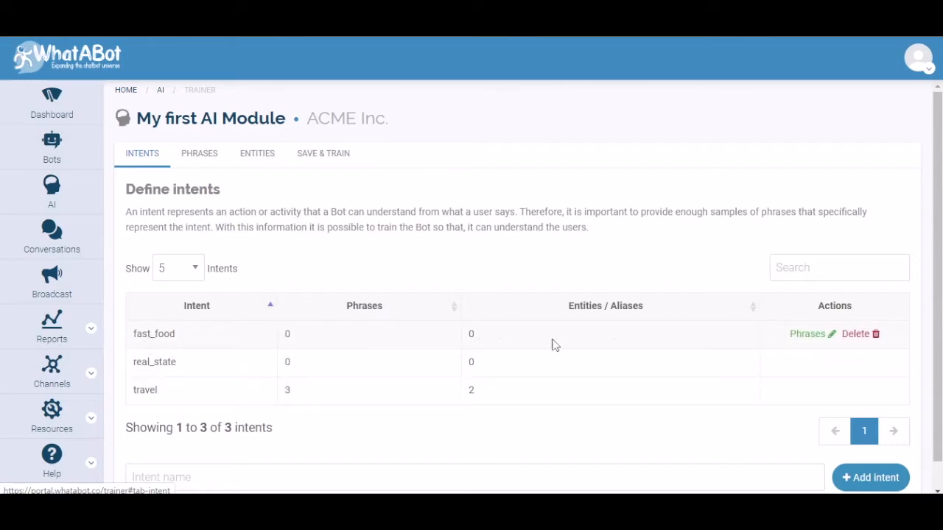
left_click(814, 335)
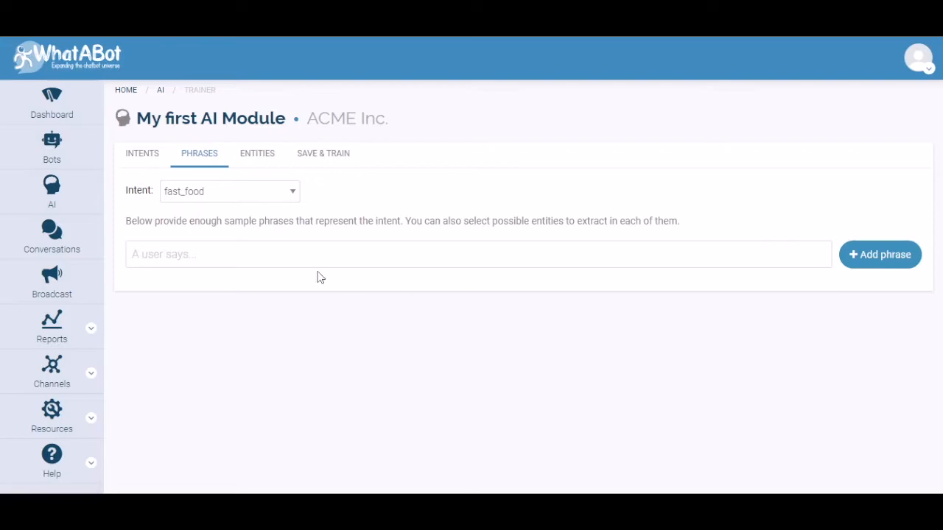
left_click(231, 258)
type("I want to buy a hamburger")
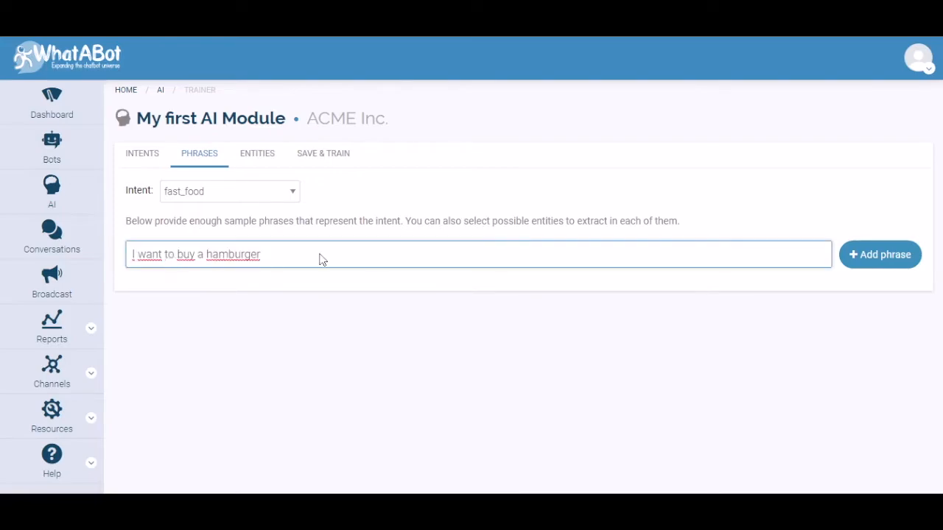
left_click(883, 264)
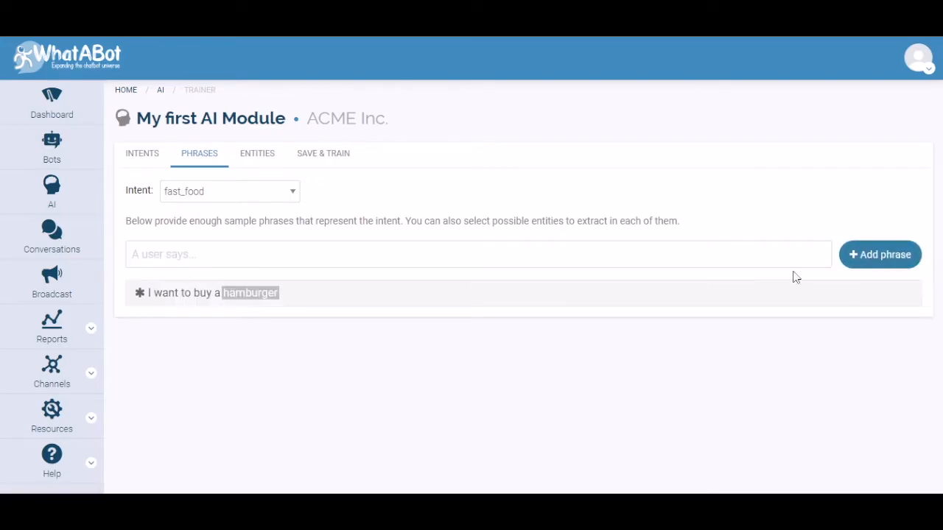
left_click(333, 299)
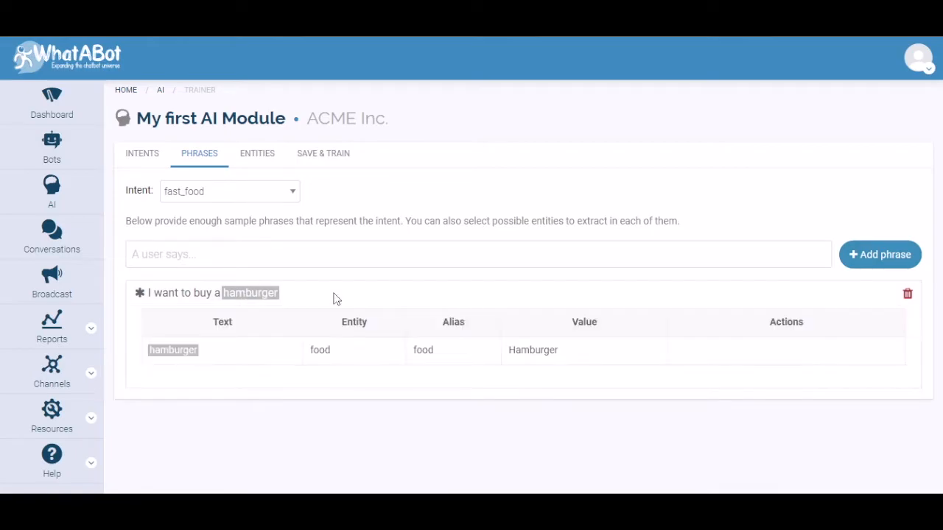
left_click(423, 298)
Add the sample phrase "I wish to eat an slice of pizza and a hot dog" to the fast_food intent
left_click(203, 257)
type("I wish to eat an slice of pizza and a hot dog")
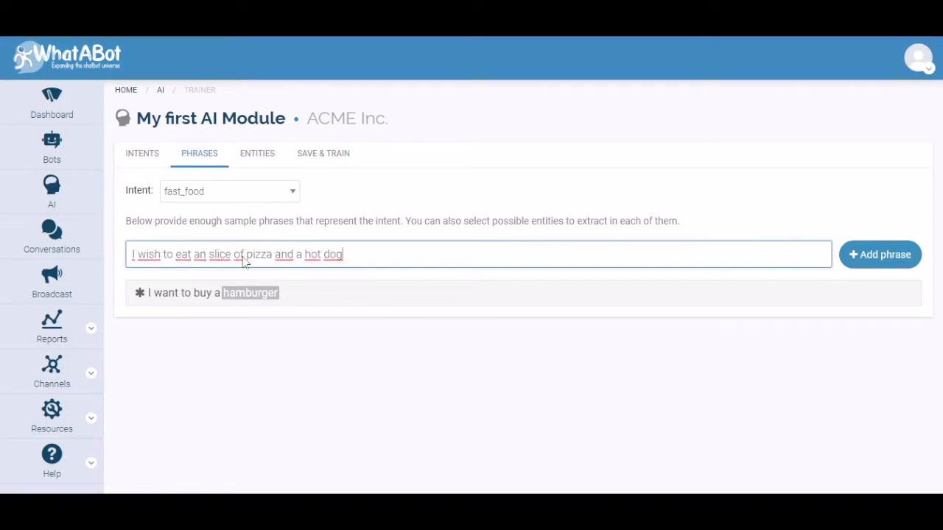
left_click(859, 254)
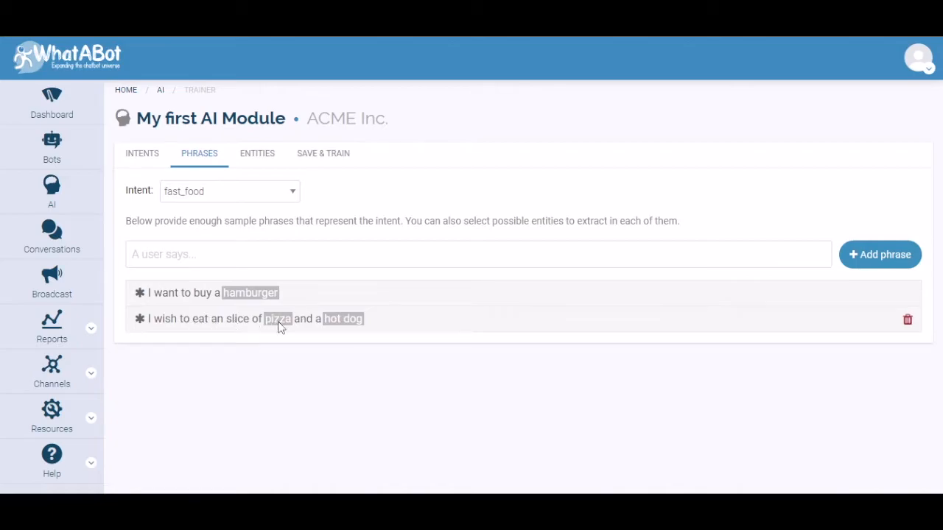
Set the alias of pizza in the second fast_food phrase to food1
left_click(441, 326)
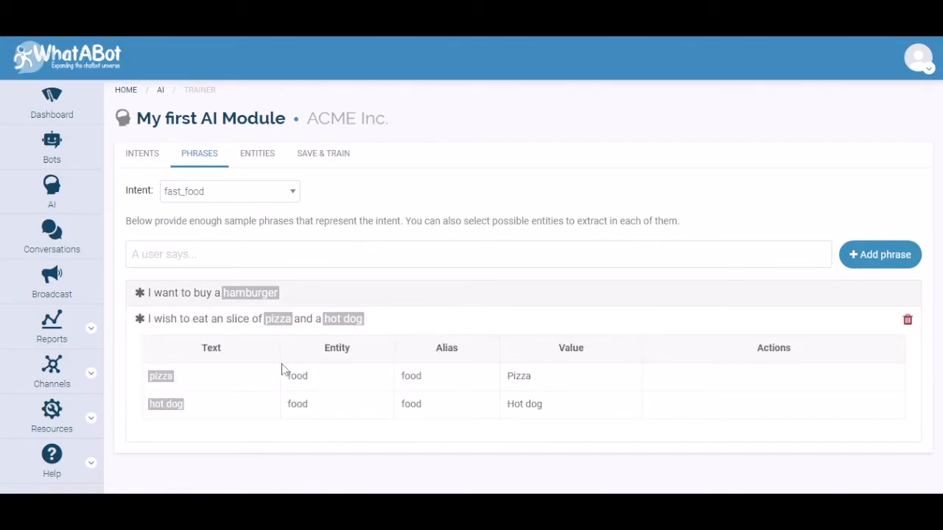
mouse_move(158, 379)
left_click(745, 376)
left_click(329, 233)
type("1")
left_click(663, 340)
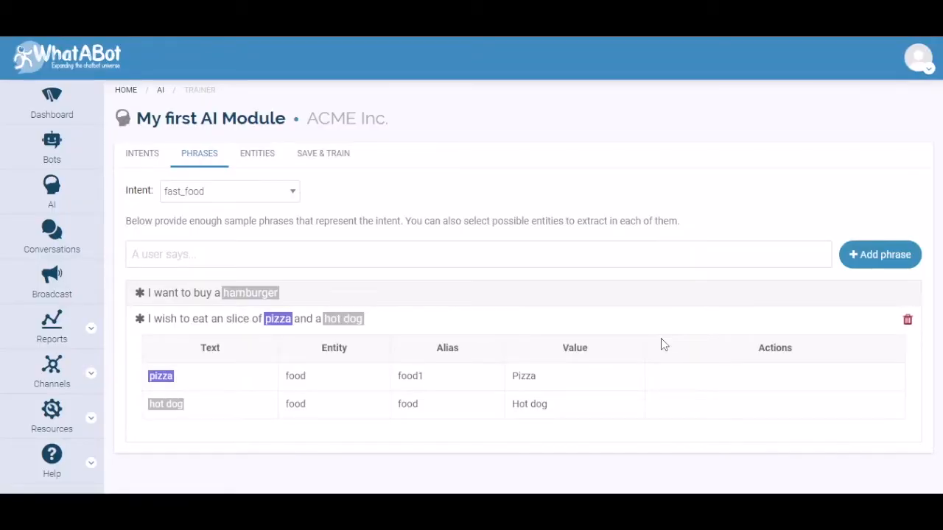
Set the alias of hot dog in the same phrase to food2
left_click(744, 404)
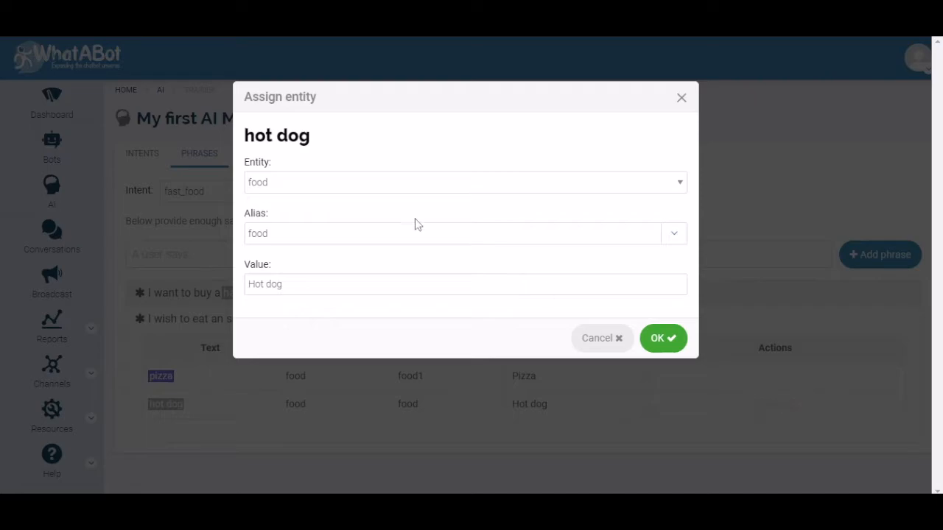
left_click(300, 234)
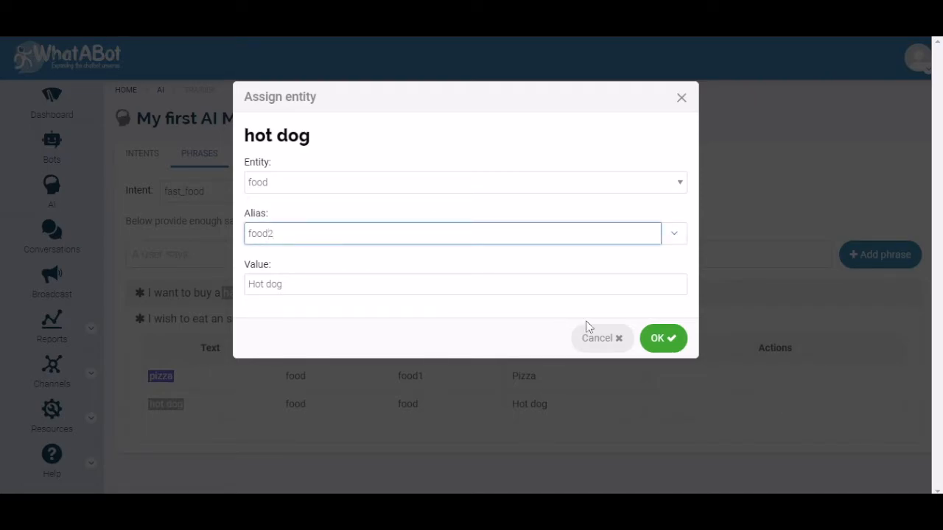
left_click(667, 341)
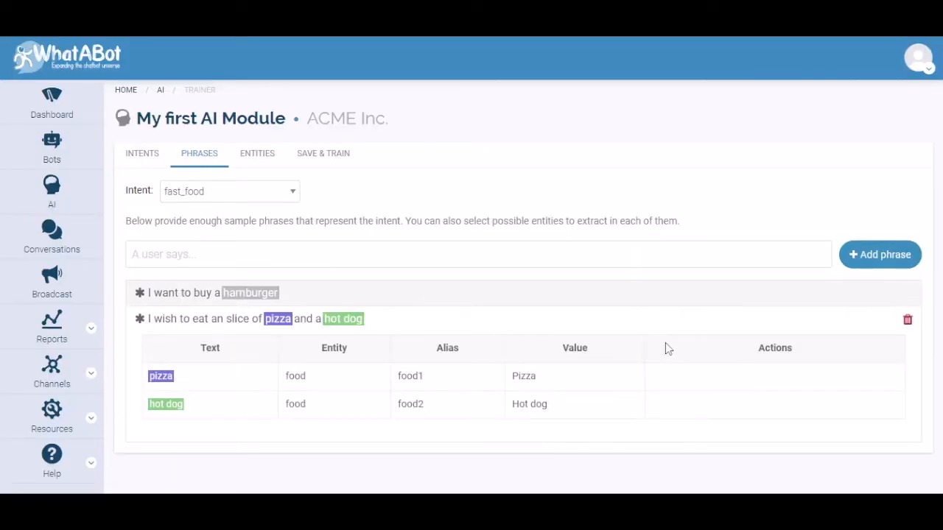
left_click(505, 321)
Set the alias of hamburger in the first fast_food phrase to the existing alias food1
left_click(402, 295)
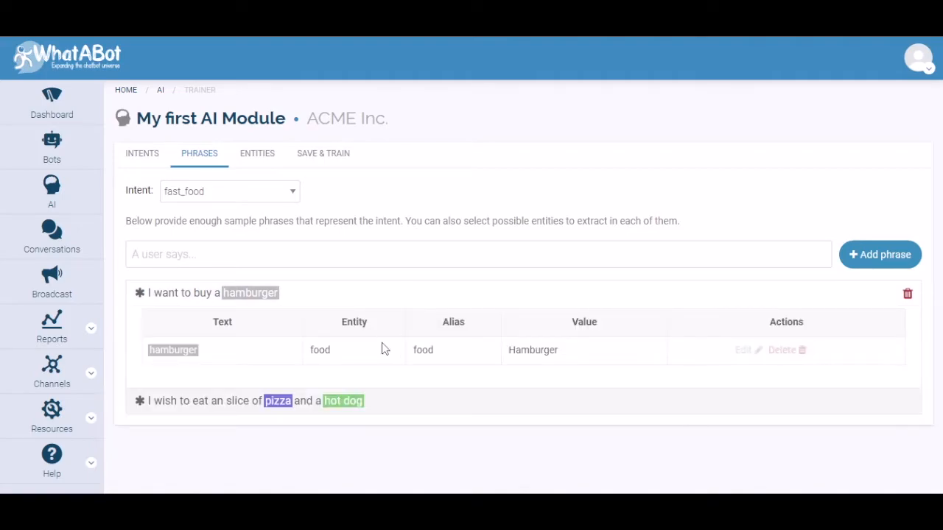
left_click(746, 349)
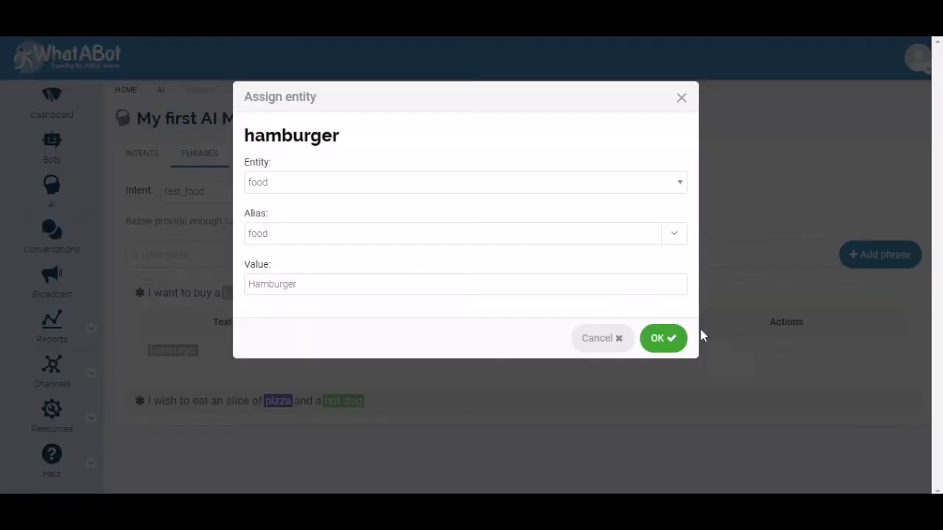
left_click(675, 236)
left_click(420, 274)
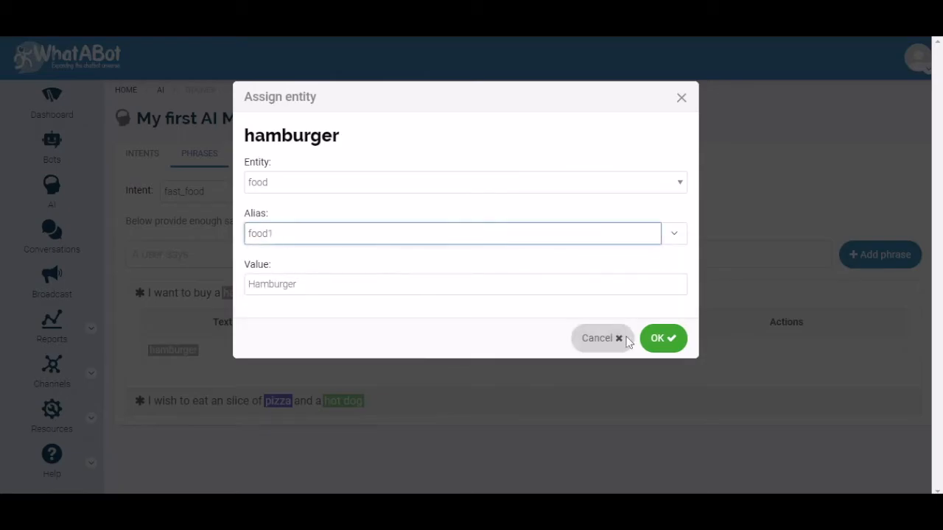
left_click(657, 338)
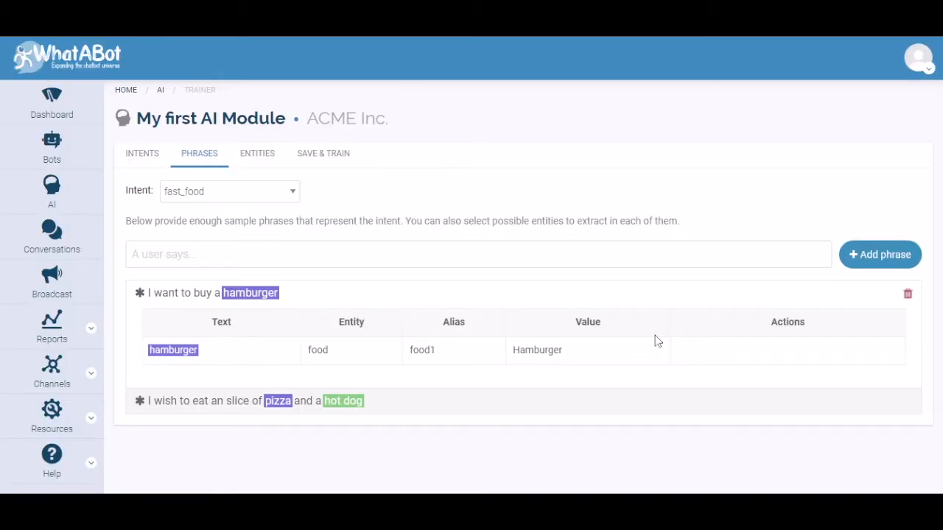
left_click(461, 290)
Add the sample phrase "I would like a roasted chicken with coke" to the fast_food intent
left_click(398, 254)
type("I would like a roasted chicken with coke")
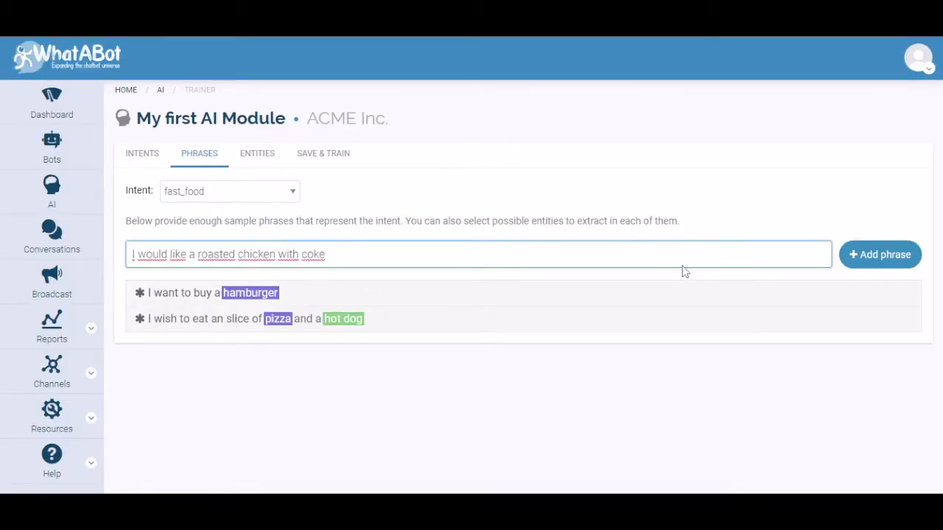
left_click(882, 254)
Set the alias of chicken in the roasted chicken phrase to food1
left_click(449, 351)
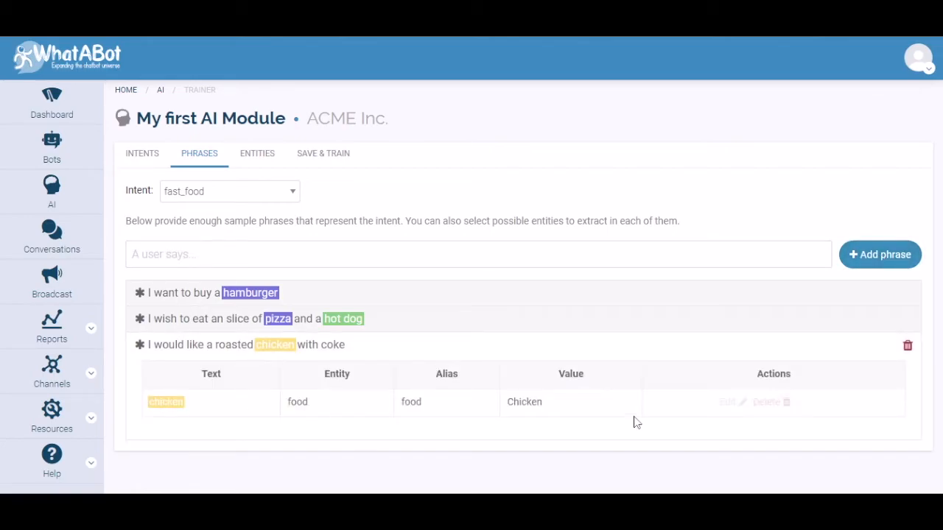
left_click(738, 401)
left_click(673, 235)
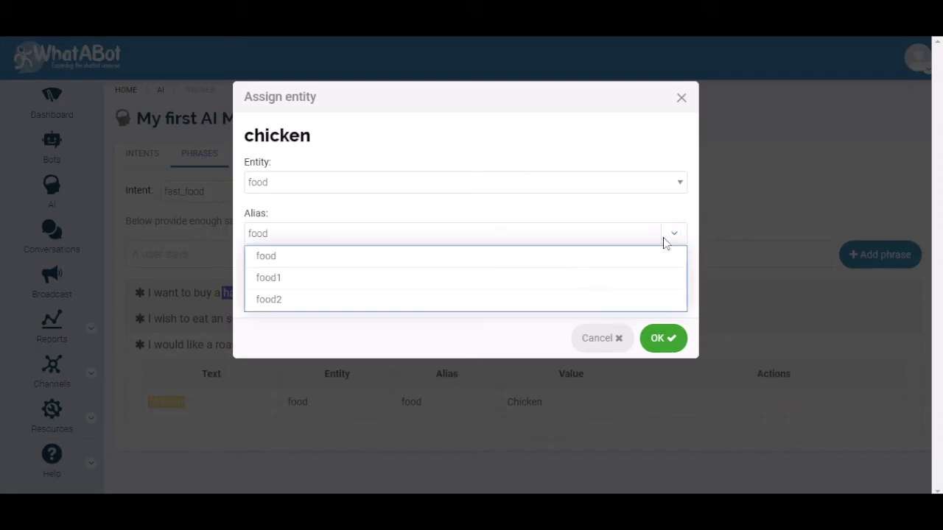
left_click(416, 277)
left_click(658, 339)
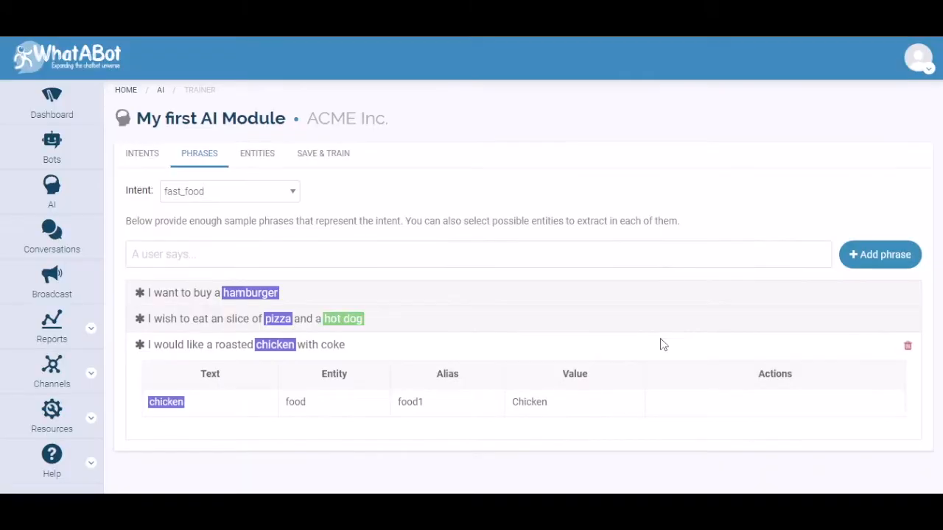
Assign coke in the roasted chicken phrase the food entity with the alias food2
double_click(332, 346)
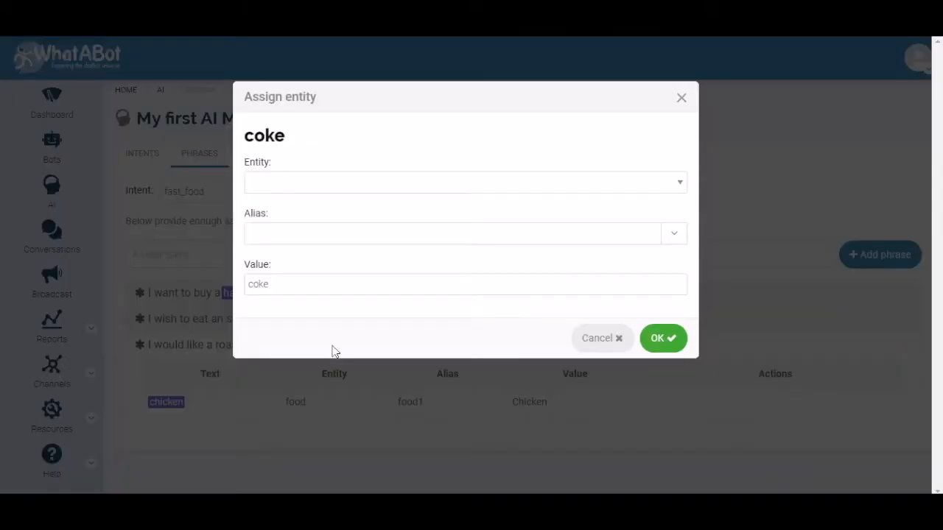
left_click(678, 184)
left_click(461, 213)
left_click(673, 236)
left_click(312, 276)
left_click(663, 338)
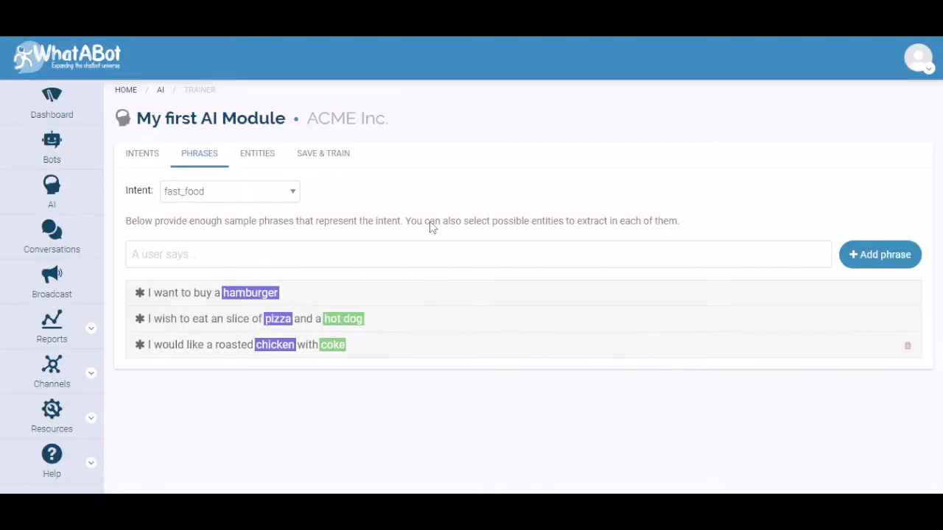
Add a third entity named property to the AI module
left_click(142, 153)
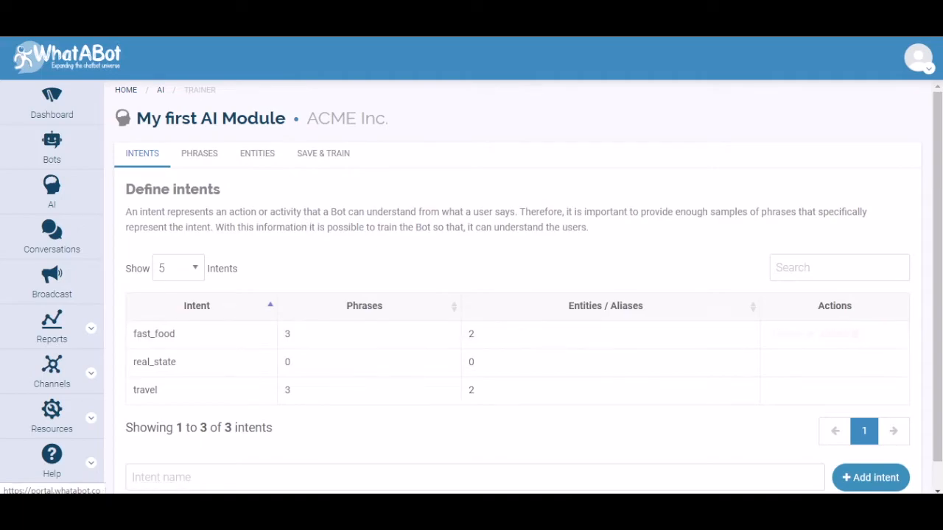
left_click(268, 160)
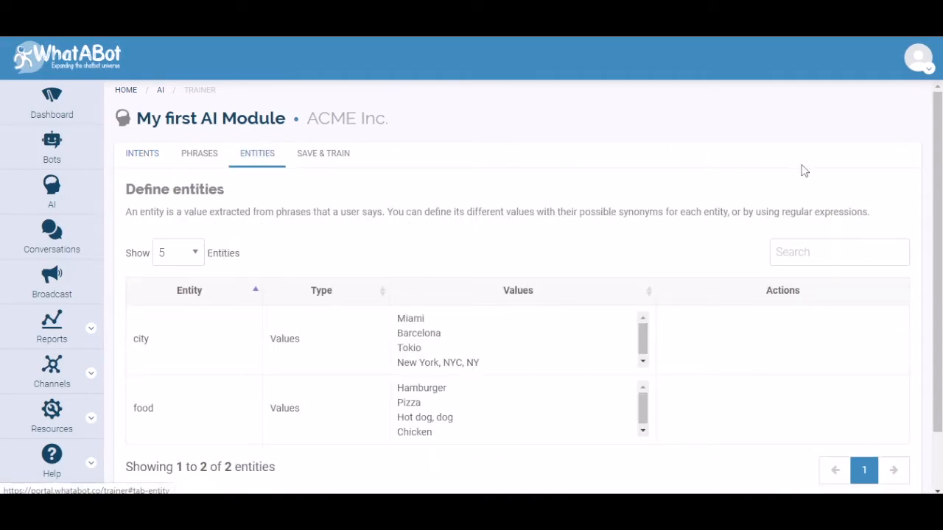
scroll(938, 317, "down", 2)
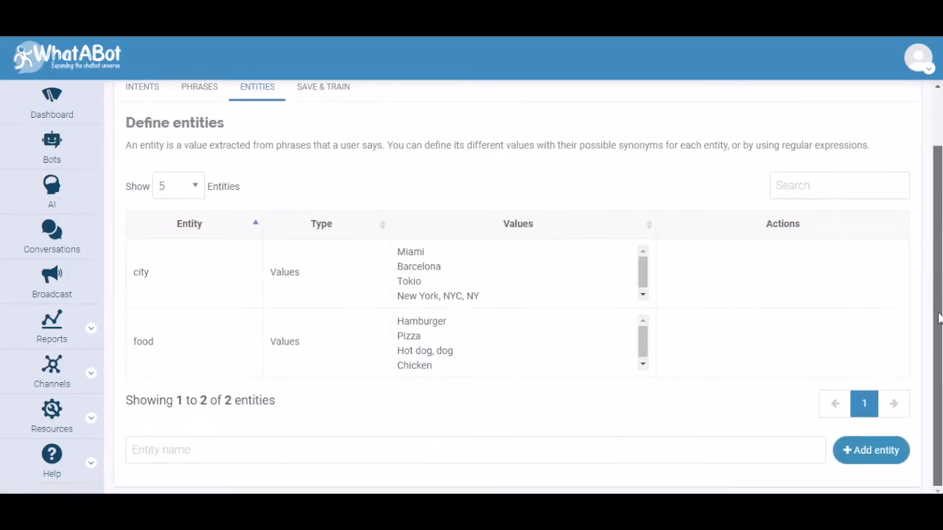
left_click(225, 458)
type("property")
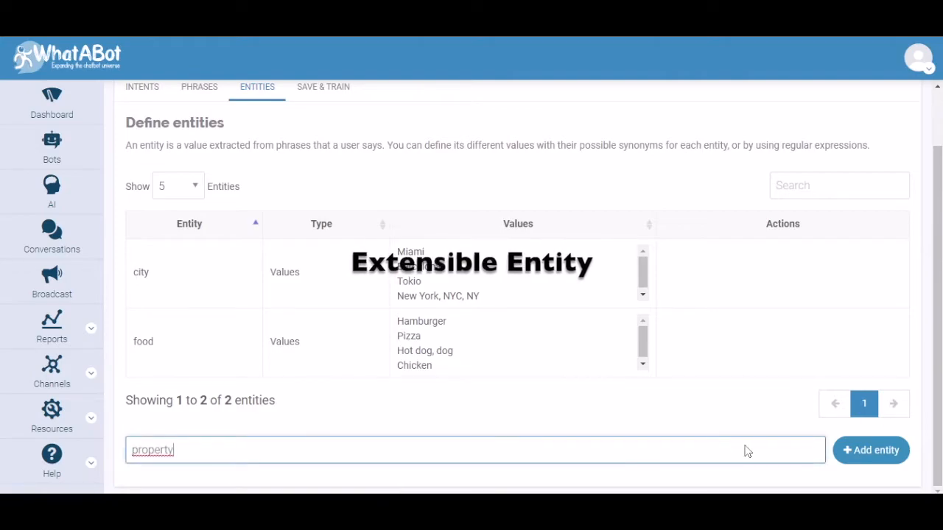
left_click(839, 450)
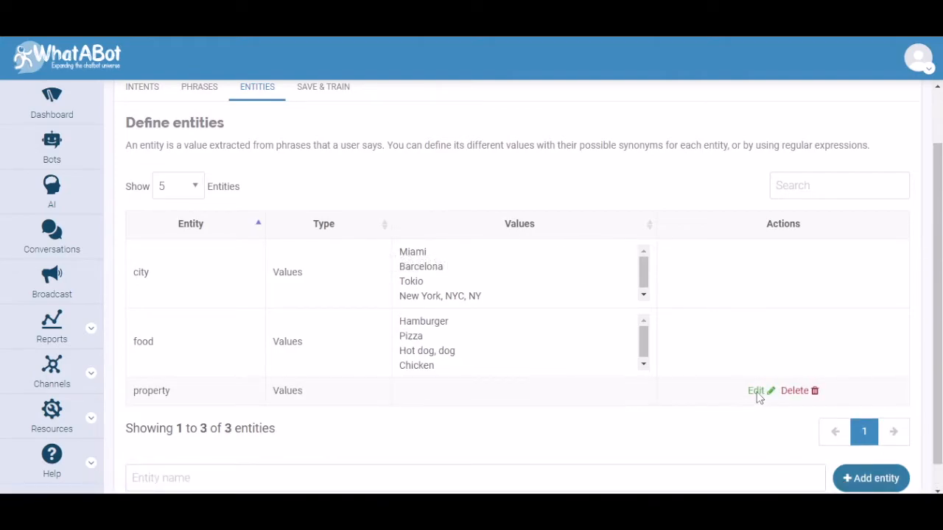
Give the property entity the values House, Apartment and Office, and mark it as extensible
left_click(754, 391)
left_click(326, 271)
type("House")
key("Return")
type("Apartment")
key("Return")
type("Office")
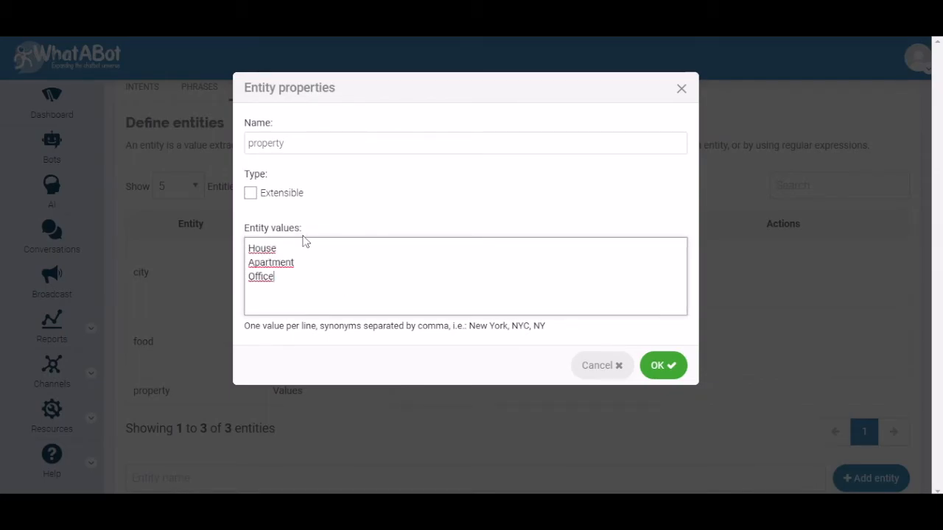
left_click(250, 193)
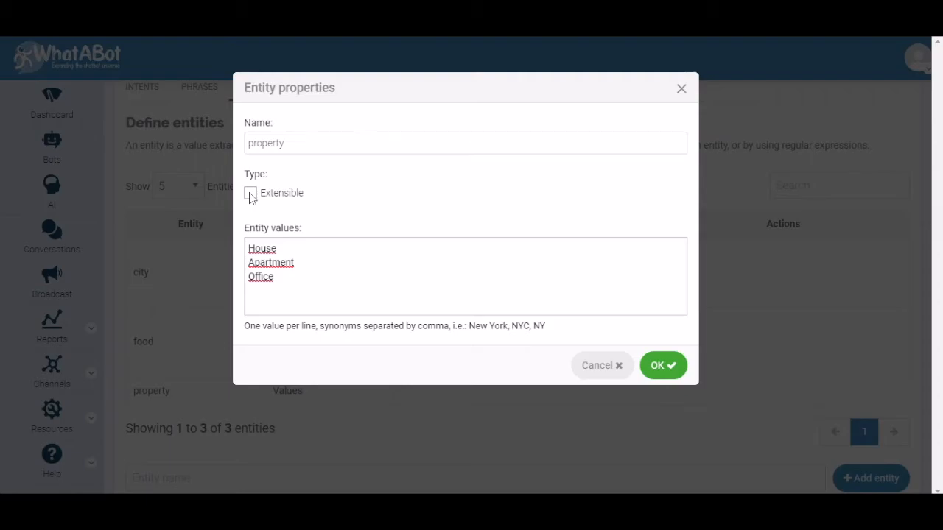
left_click(652, 365)
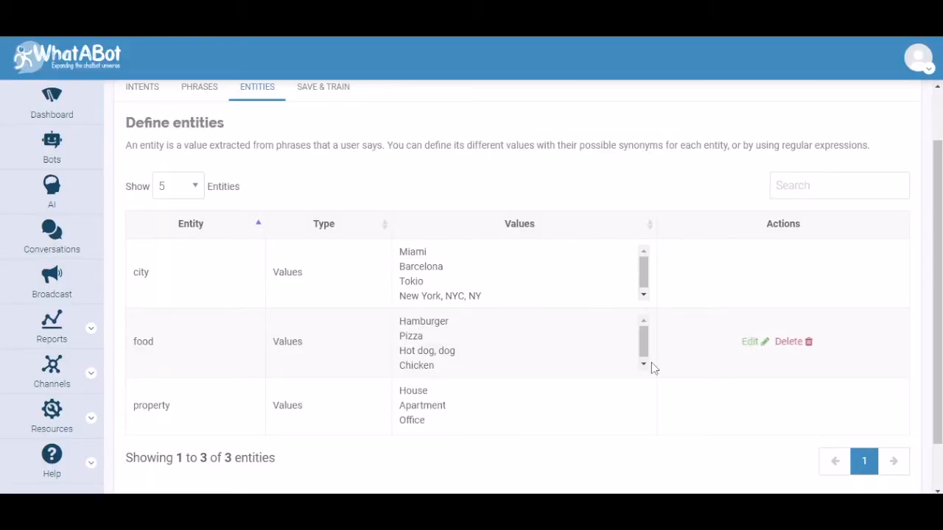
Add the sample phrase "I'm looking for an apartment with three bedrooms and two bathrooms" to the real_state intent
scroll(316, 244, "up", 2)
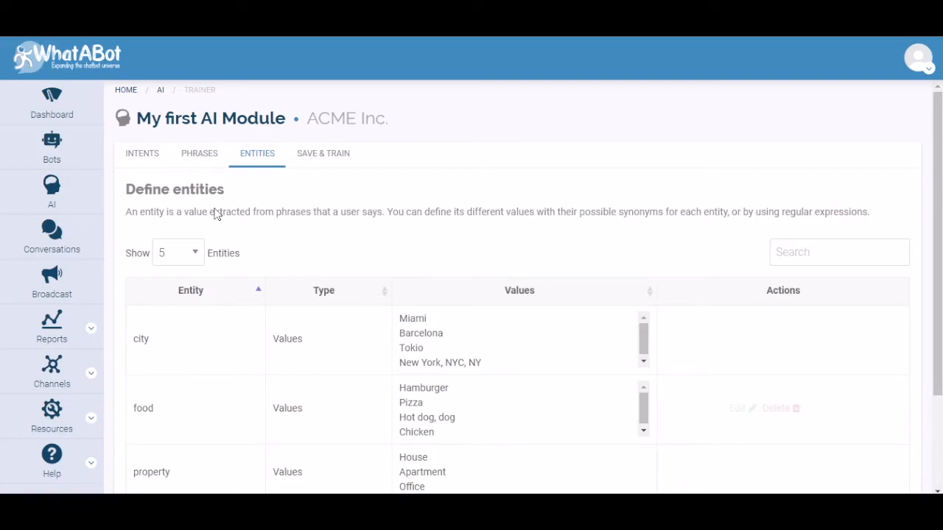
left_click(146, 157)
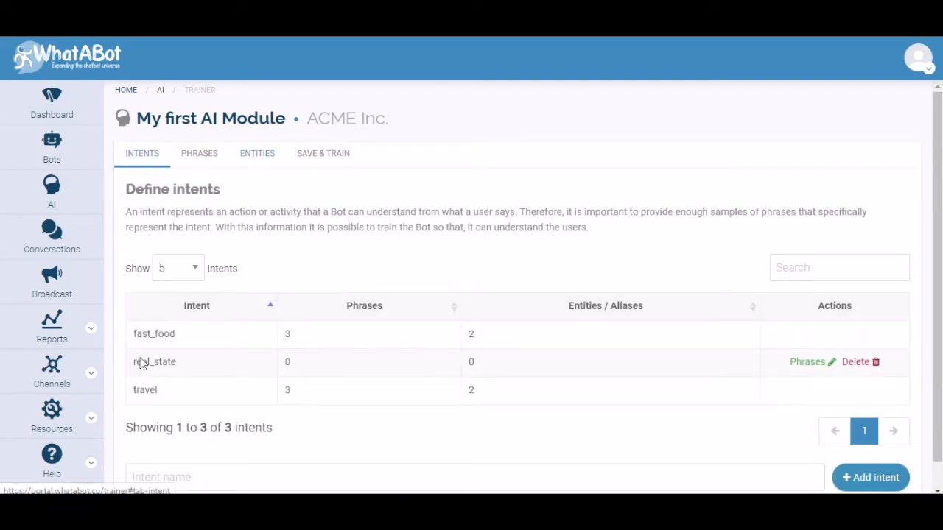
left_click(806, 363)
left_click(184, 265)
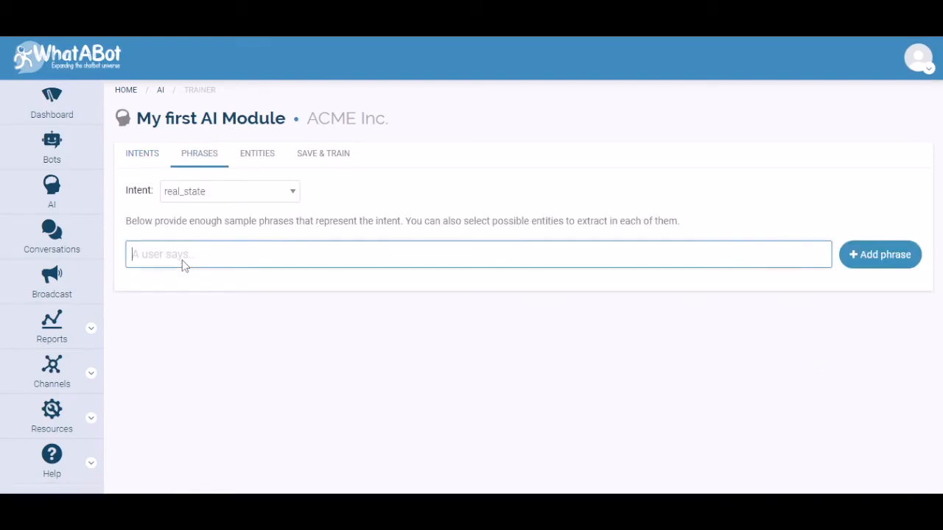
type("I'm looking for an apartment with three bedrooms and two bathrooms")
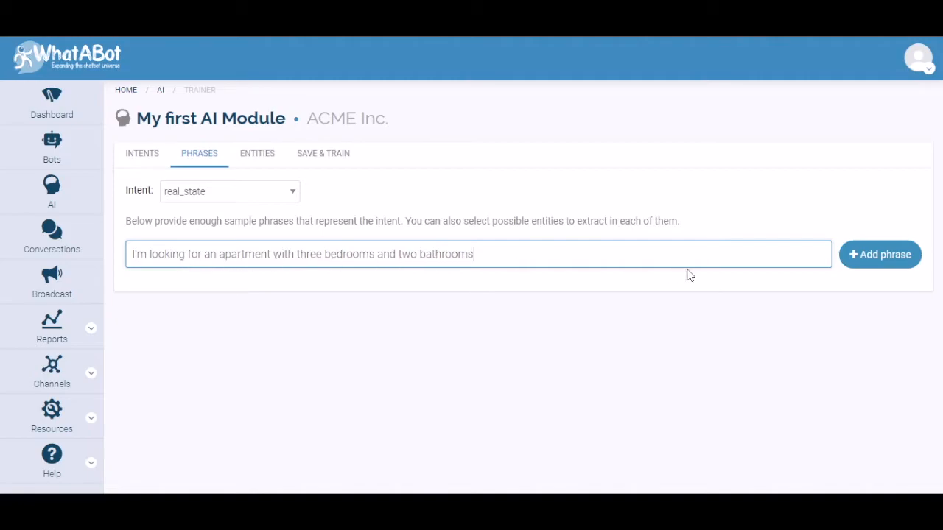
left_click(876, 263)
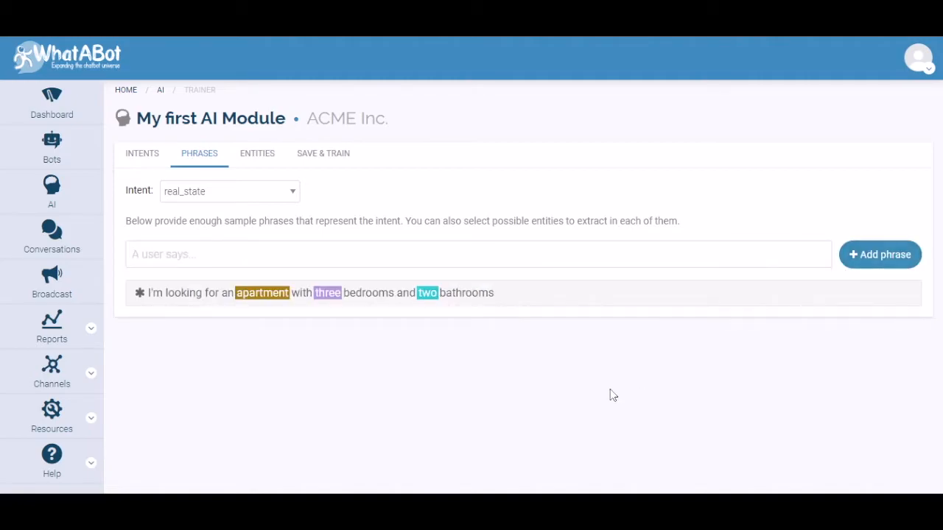
Set the alias of the number three in the apartment phrase to bedrooms
left_click(564, 300)
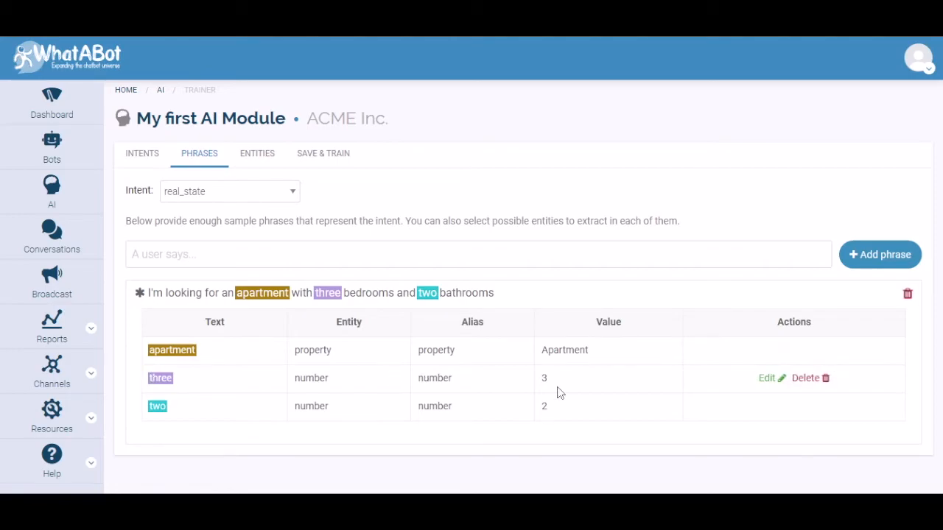
left_click(767, 379)
left_click(302, 241)
double_click(300, 242)
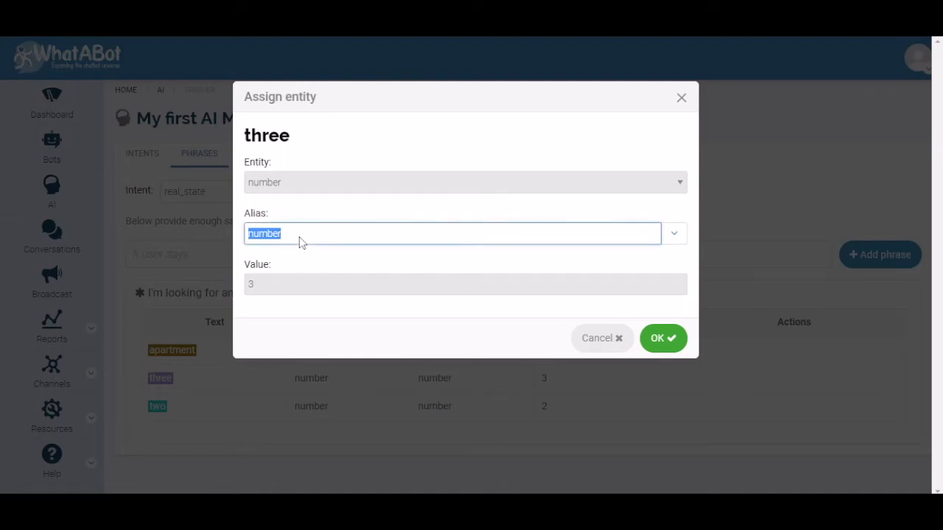
type("bedrooms")
left_click(662, 338)
Set the alias of the number two in the apartment phrase to bathrooms and collapse the phrase's details
left_click(766, 406)
left_click(298, 242)
double_click(299, 243)
type("b")
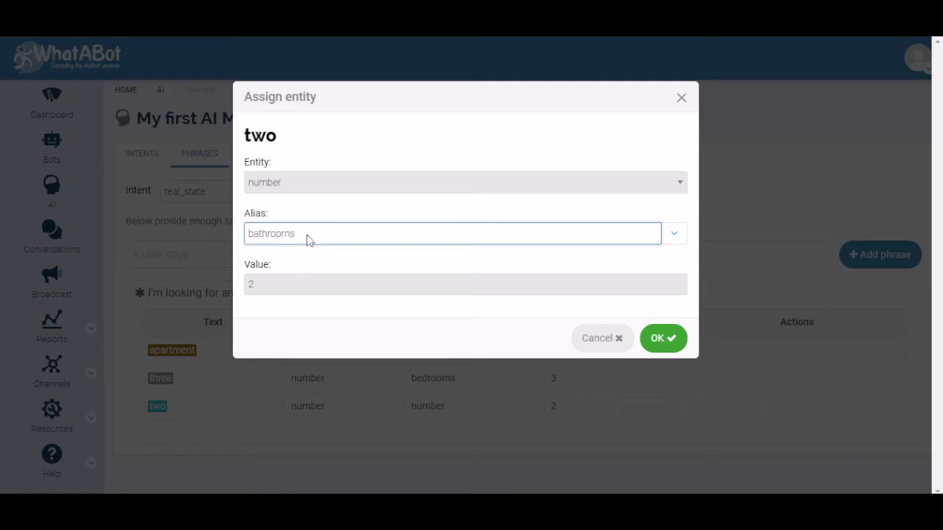
type("athrooms")
left_click(660, 338)
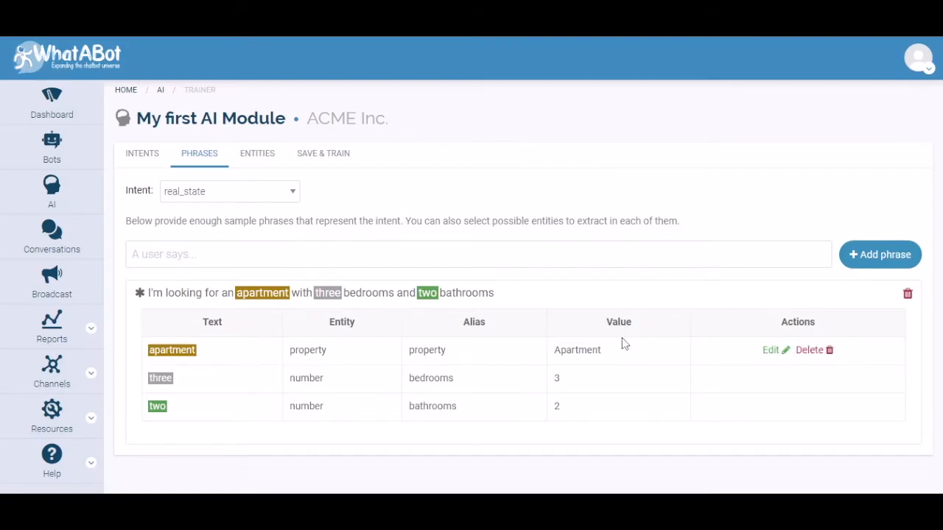
left_click(537, 297)
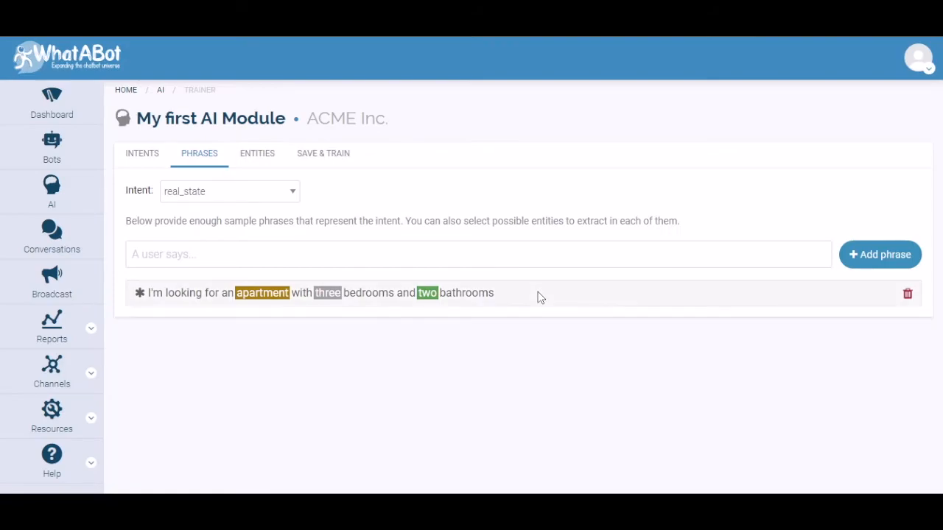
Add the sample phrase "I'm interested in a house with 2 bathrooms and three bedrooms" to the real_state intent
left_click(194, 261)
type("I'm interested in a house with 2 bathrooms and three bedrooms")
left_click(869, 258)
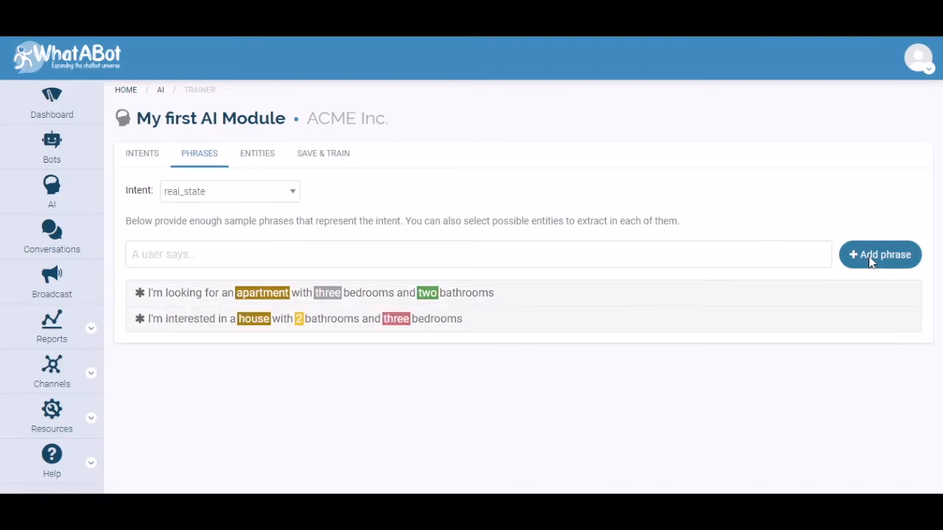
In the "I'm interested in a house" phrase, assign the existing alias bathrooms to 2 and bedrooms to three
left_click(483, 325)
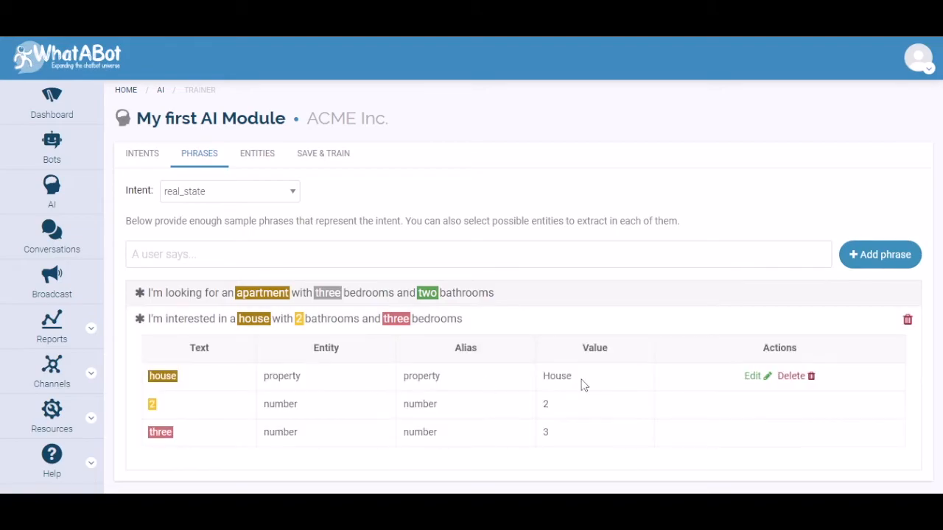
left_click(759, 407)
left_click(678, 234)
left_click(437, 256)
left_click(660, 338)
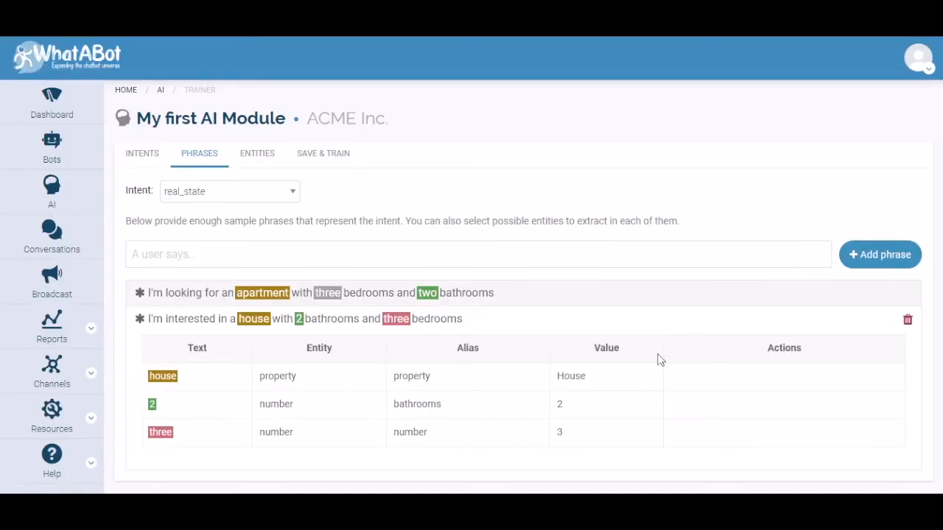
left_click(756, 430)
left_click(675, 234)
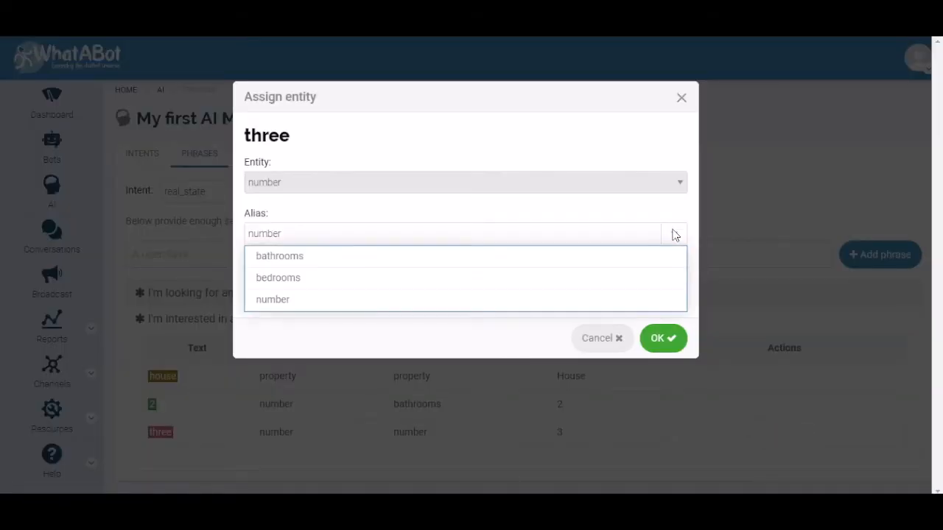
left_click(379, 278)
left_click(668, 339)
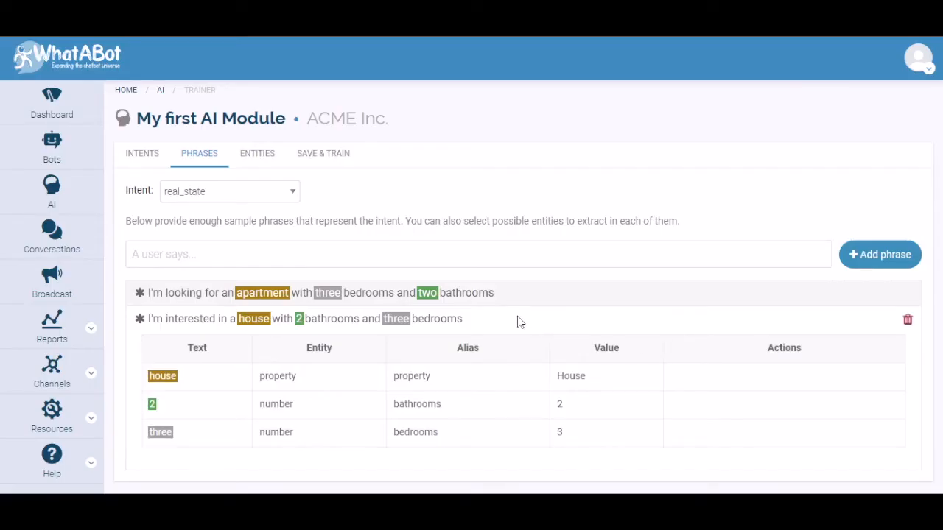
Add the sample phrase "I need a large house with five bedrooms and 3 bathrooms" to the real_state intent
left_click(206, 256)
type("I need a large house with five bedrooms and 3 bathrooms")
left_click(865, 265)
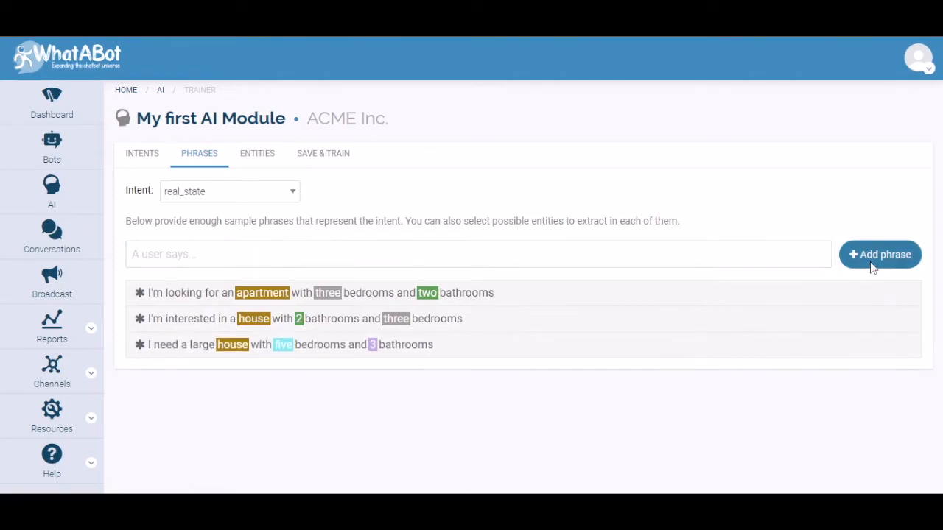
Set the alias of the number five in the large house phrase to bedrooms
left_click(499, 346)
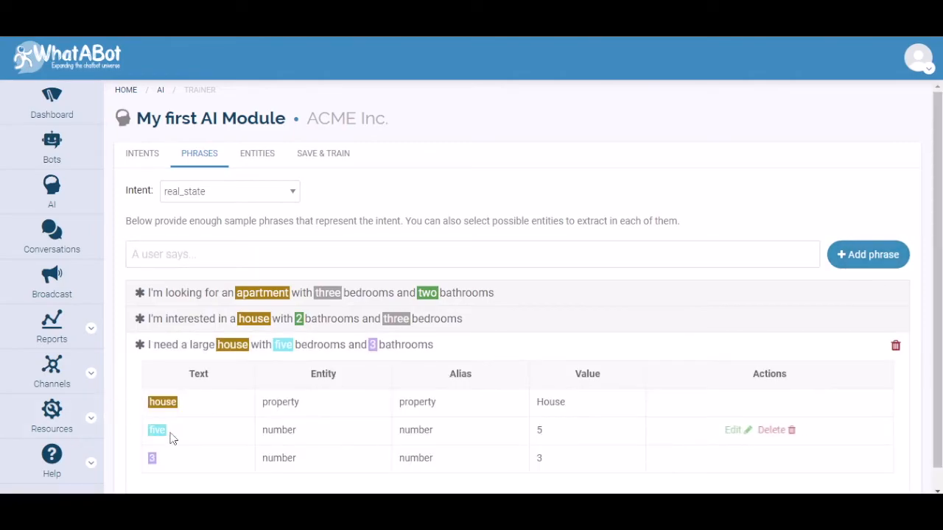
left_click(740, 430)
left_click(673, 235)
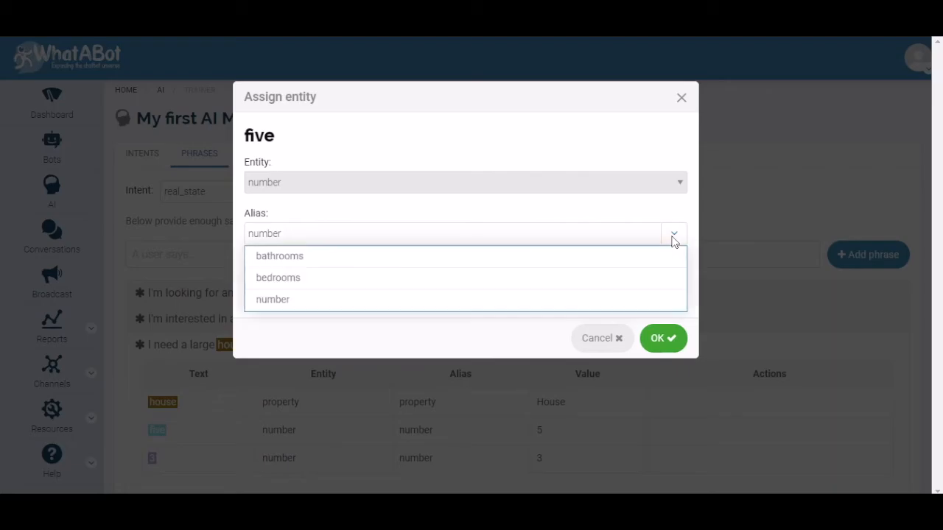
left_click(274, 278)
left_click(654, 340)
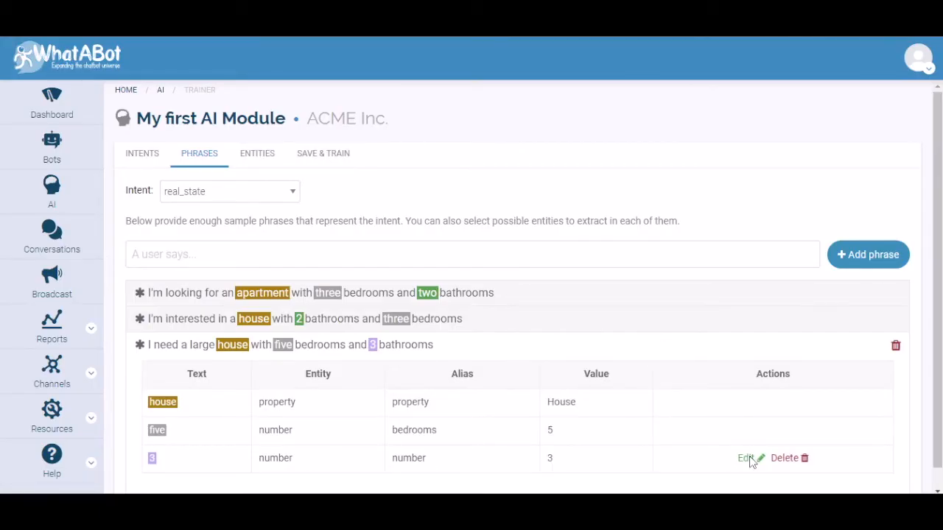
Set the alias of the number 3 in the large house phrase to bathrooms and collapse the phrase's details
left_click(745, 458)
left_click(675, 233)
left_click(362, 256)
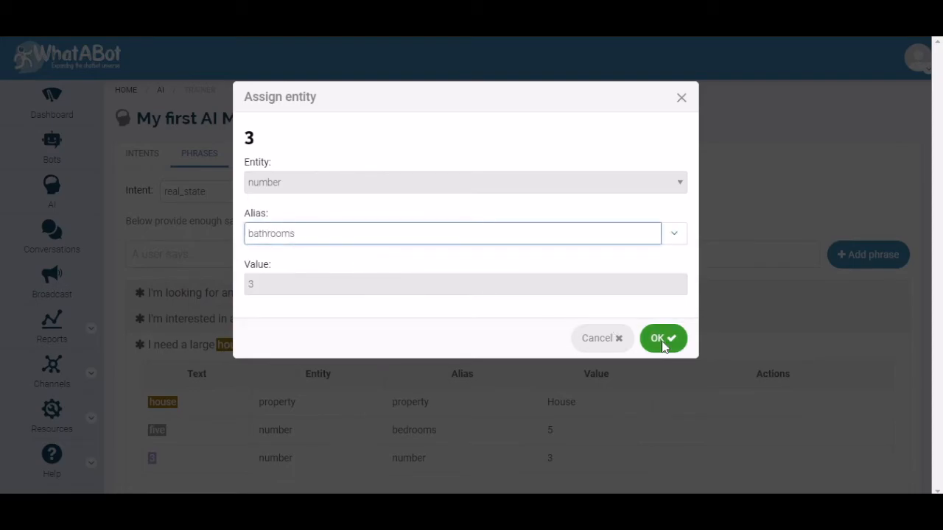
left_click(659, 339)
left_click(499, 344)
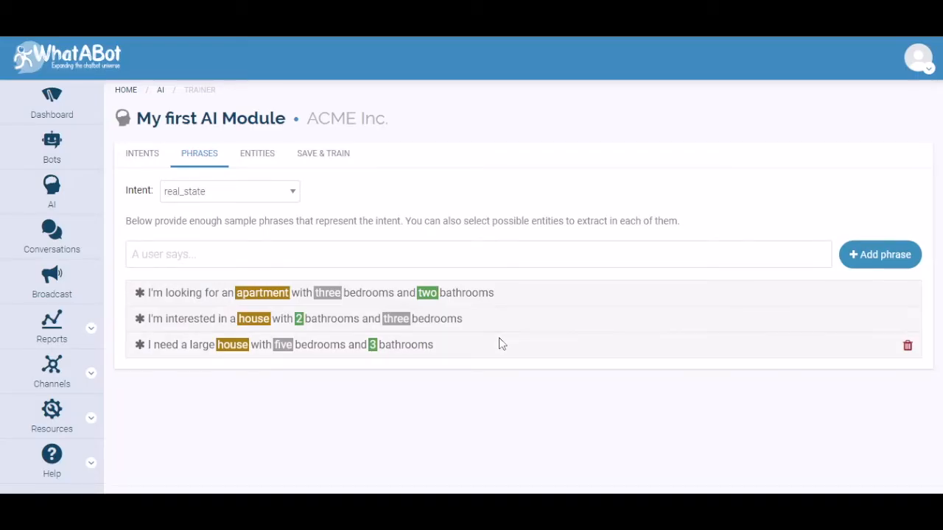
Review the list of intents, and save and train the AI module to generate a trained version
left_click(143, 154)
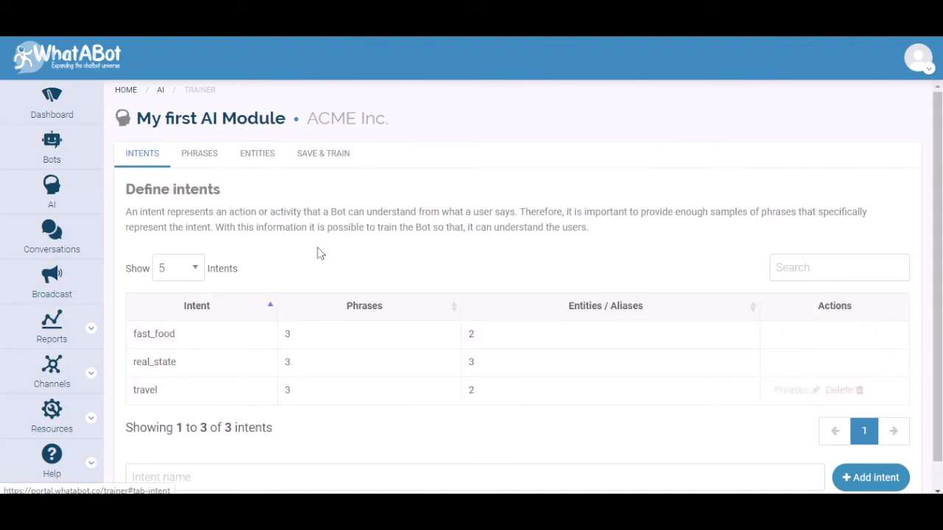
left_click(327, 155)
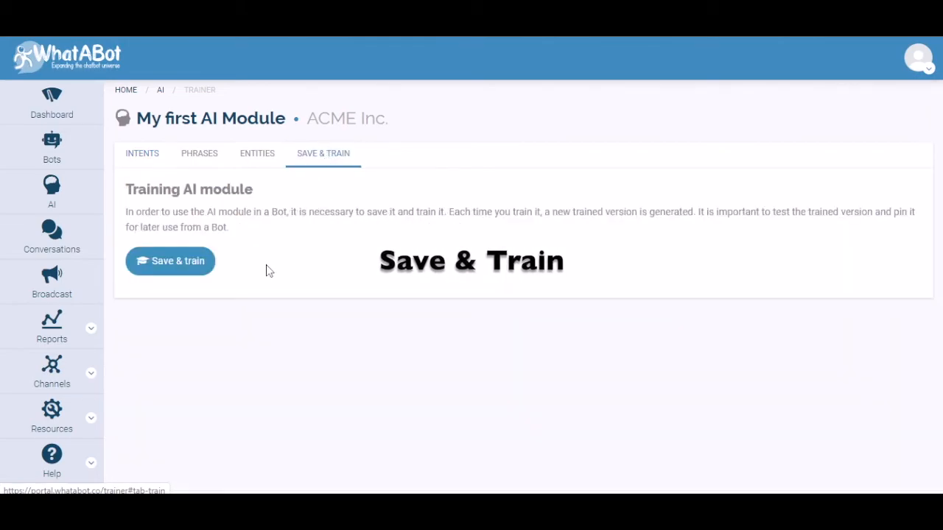
left_click(174, 264)
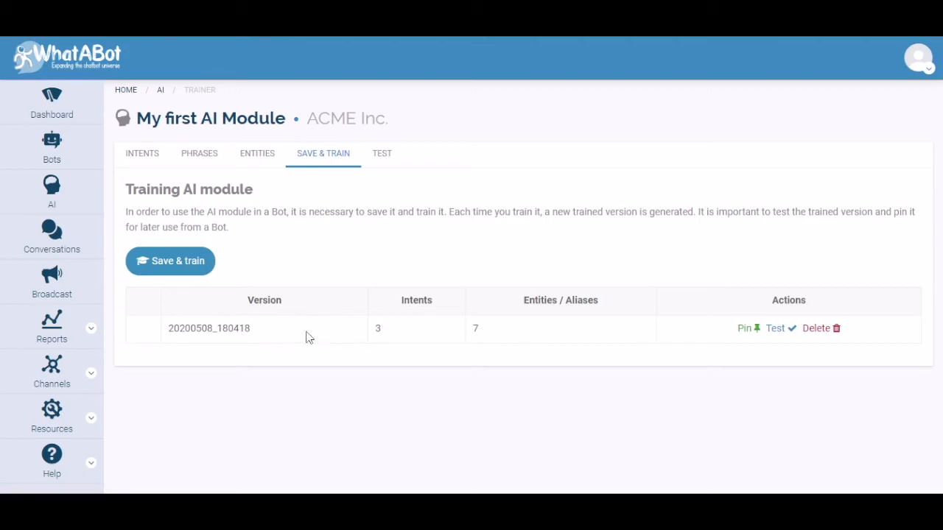
Open the trained version for testing and test it with the phrase "I need to eat pizza"
left_click(778, 329)
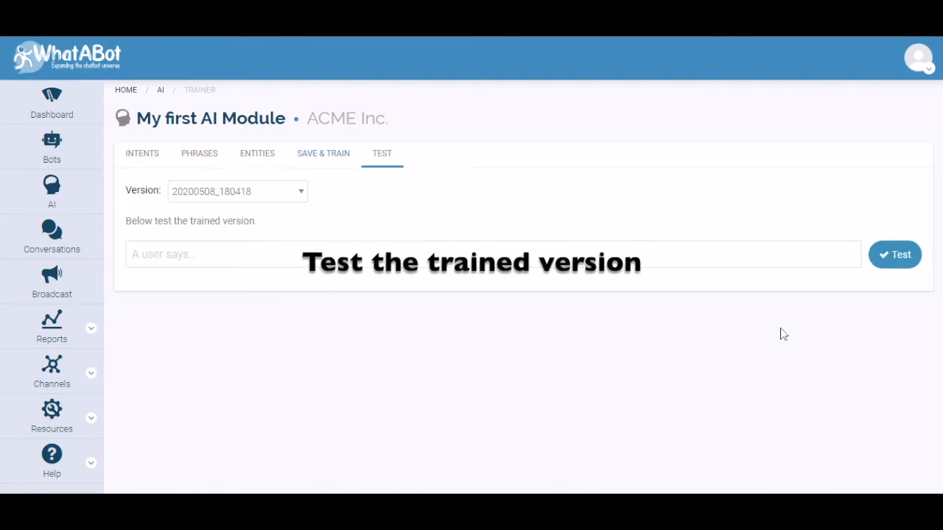
left_click(163, 263)
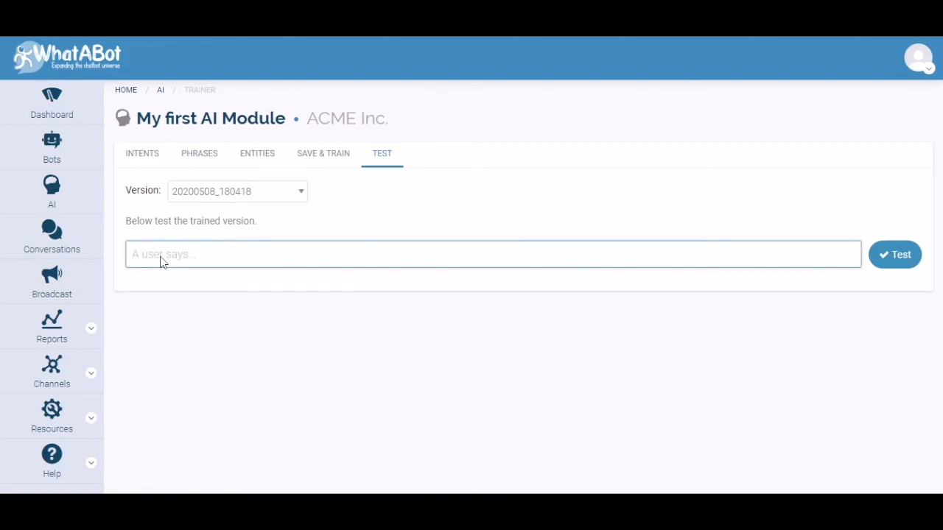
type("I need to eat pizza")
left_click(893, 256)
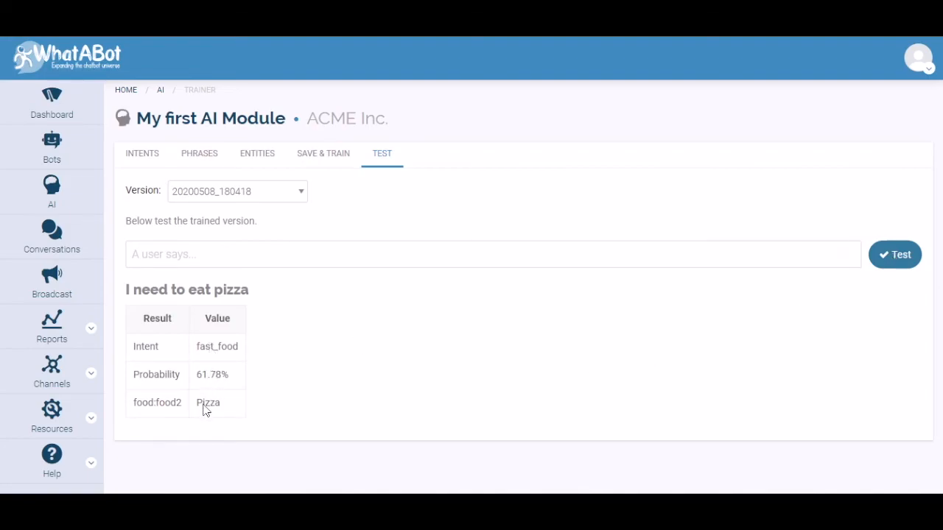
Test the trained version with the phrase "Looking for a trip from barcelona to tokio"
left_click(162, 260)
type("Loo")
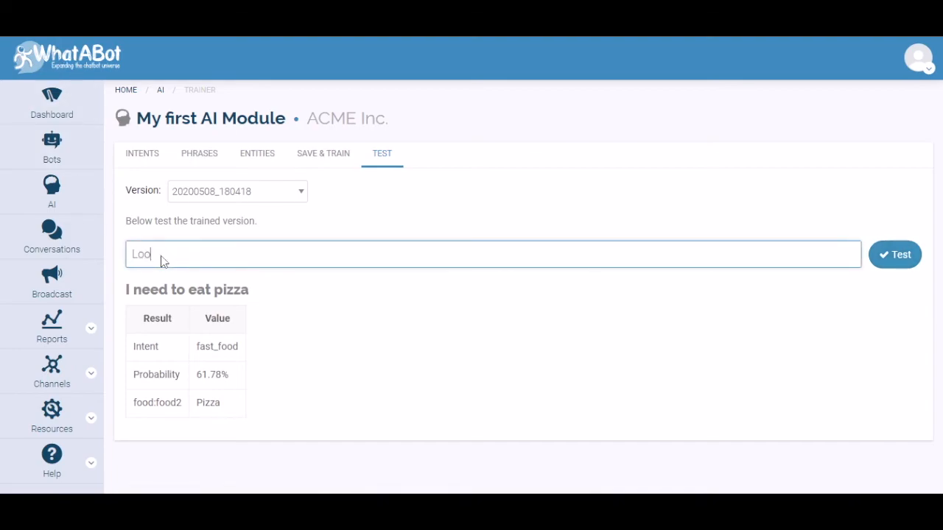
type("king for a trip from barcelona to tokio")
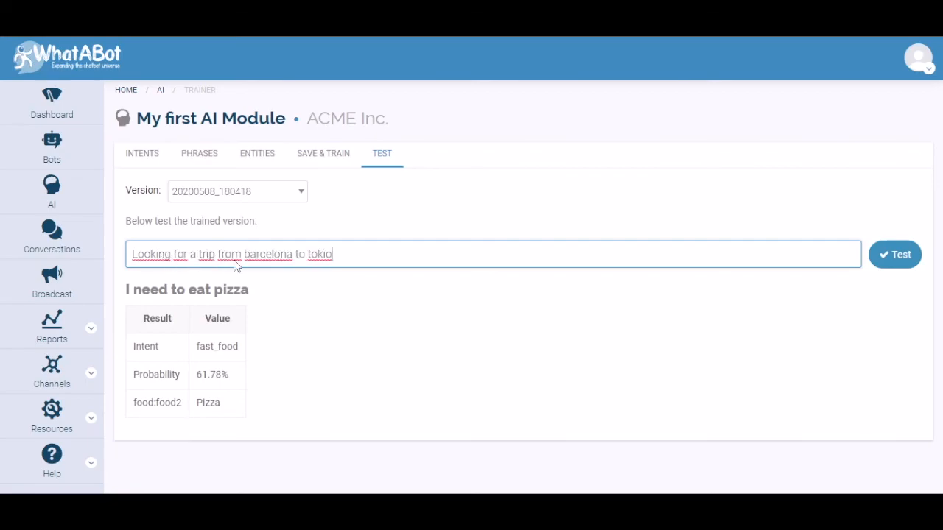
left_click(889, 255)
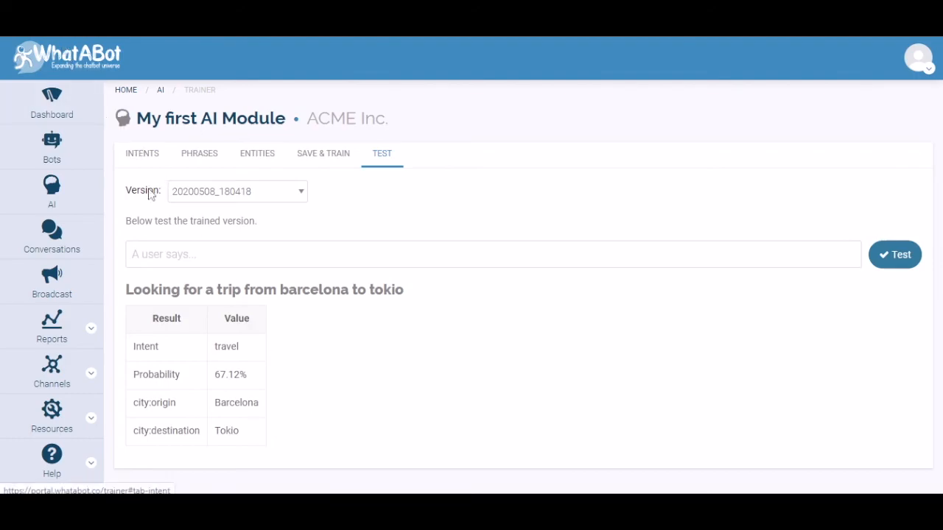
Test the trained version with the phrase "Looking for a house with two bedrooms"
left_click(152, 258)
type("Looking for a house with two bedrooms")
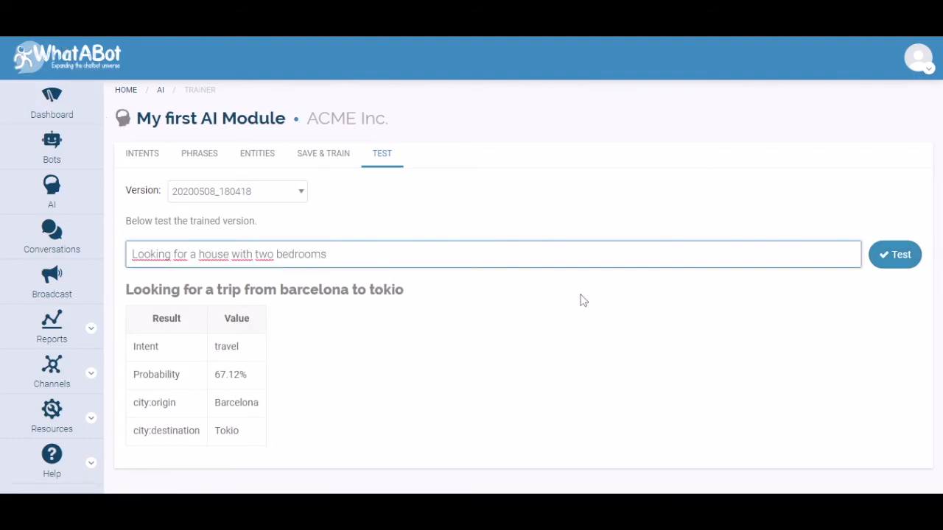
left_click(885, 254)
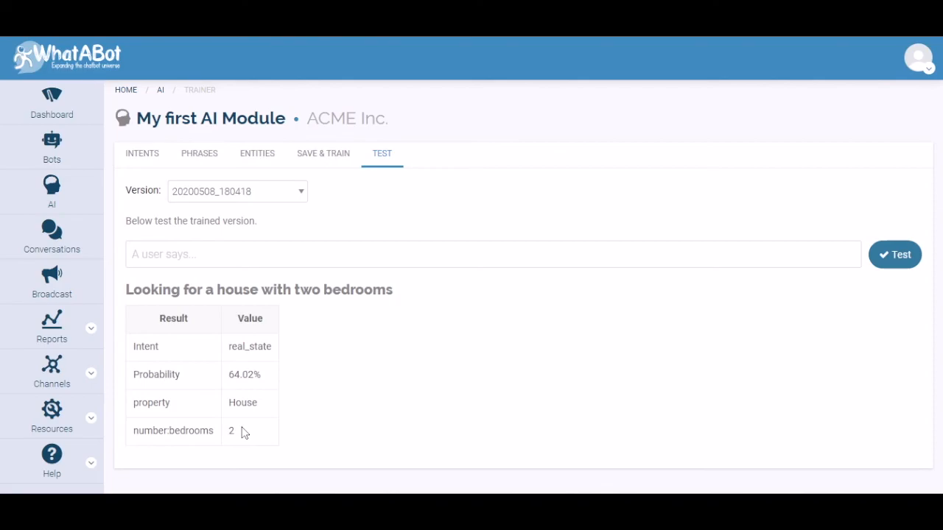
Test the trained version with the phrase "I need a garage with one bathroom", which uses an unlisted property value
left_click(236, 257)
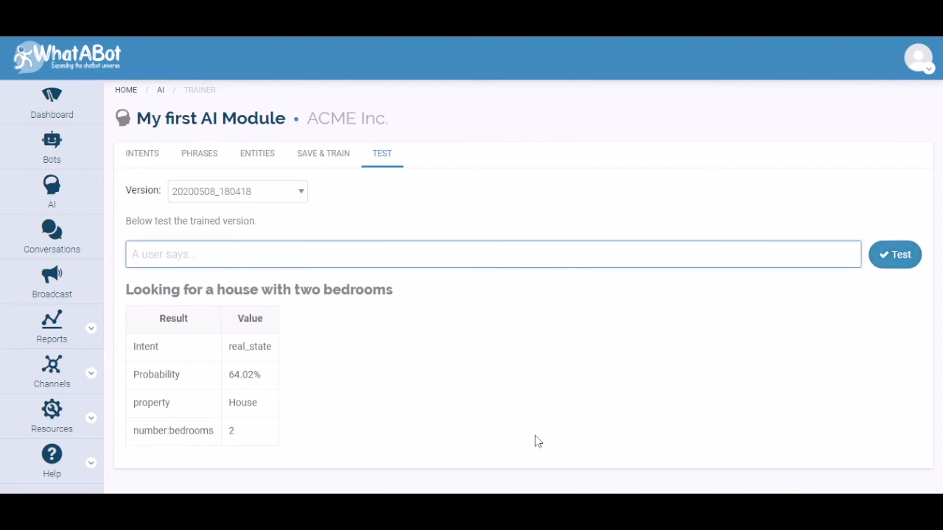
type("I need a garage with one bathroom")
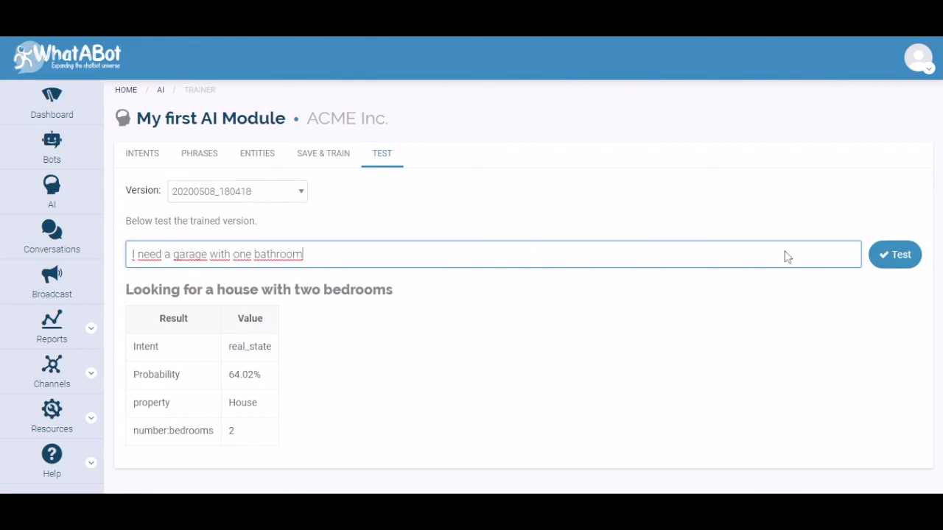
left_click(889, 261)
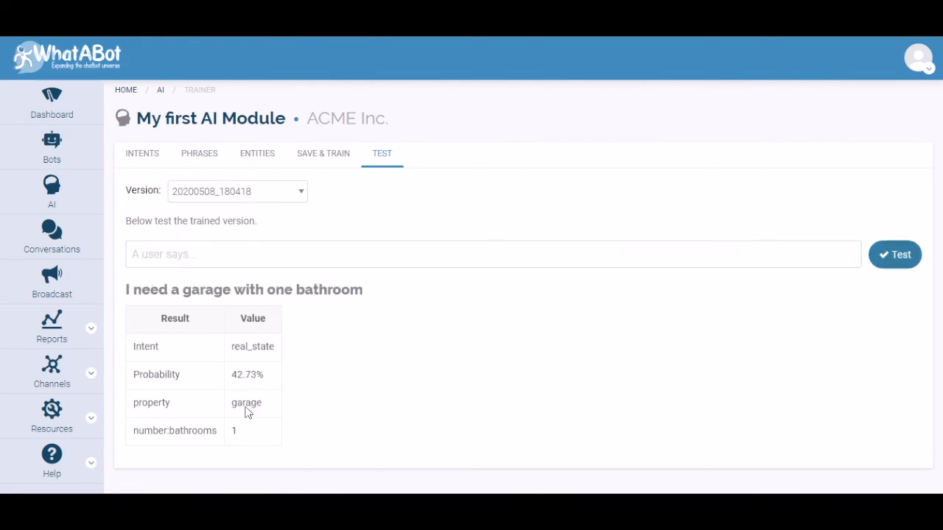